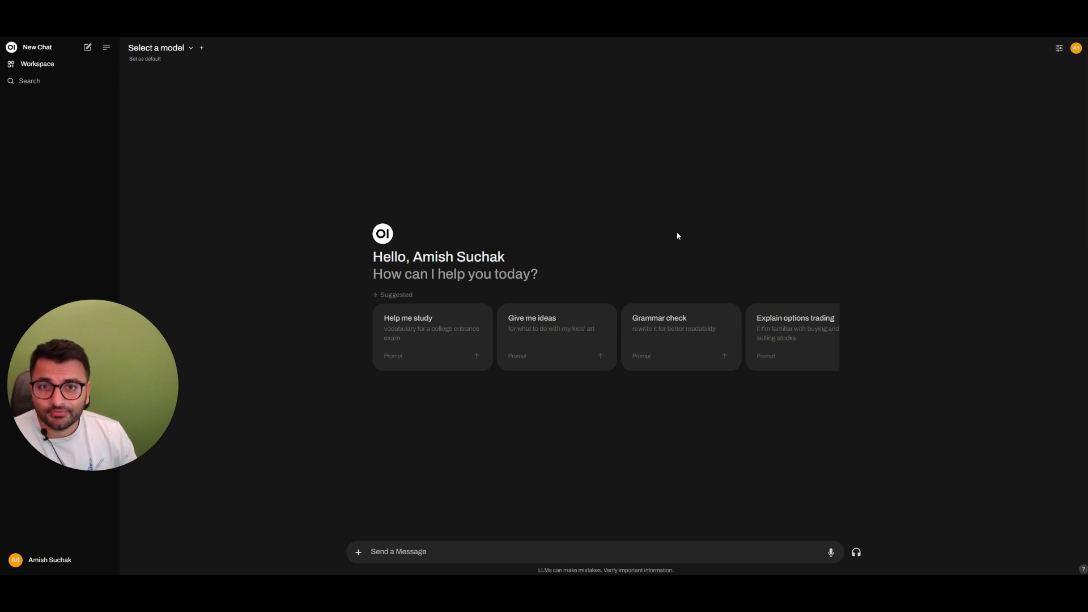
Open Admin Panel > Settings > Models and follow the link to Ollama's model library.
{"action": "left_click", "coordinate": [34, 559]}
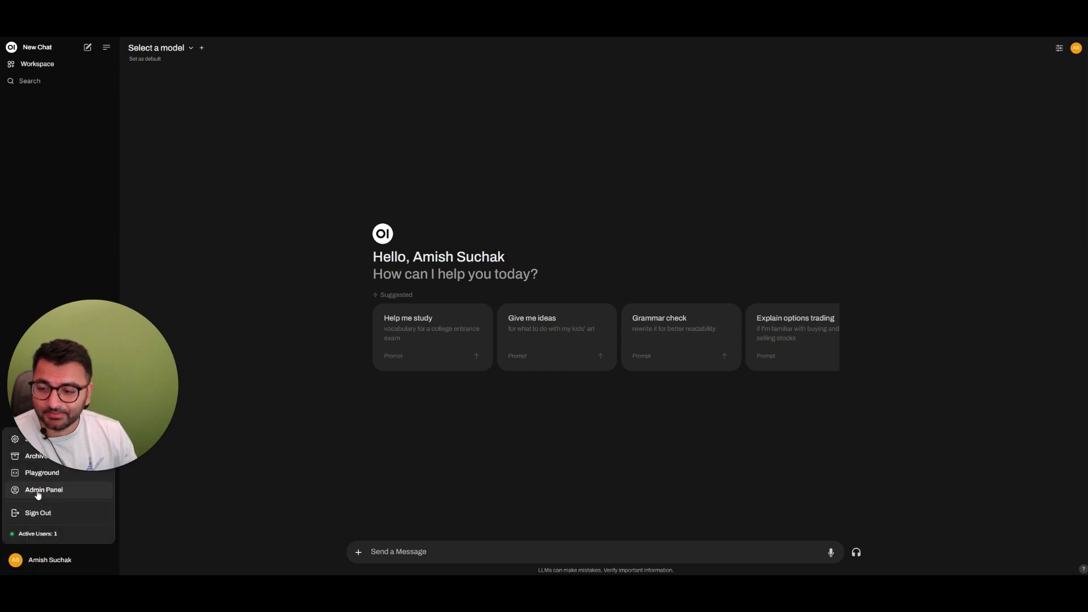
{"action": "left_click", "coordinate": [68, 489]}
{"action": "left_click", "coordinate": [196, 69]}
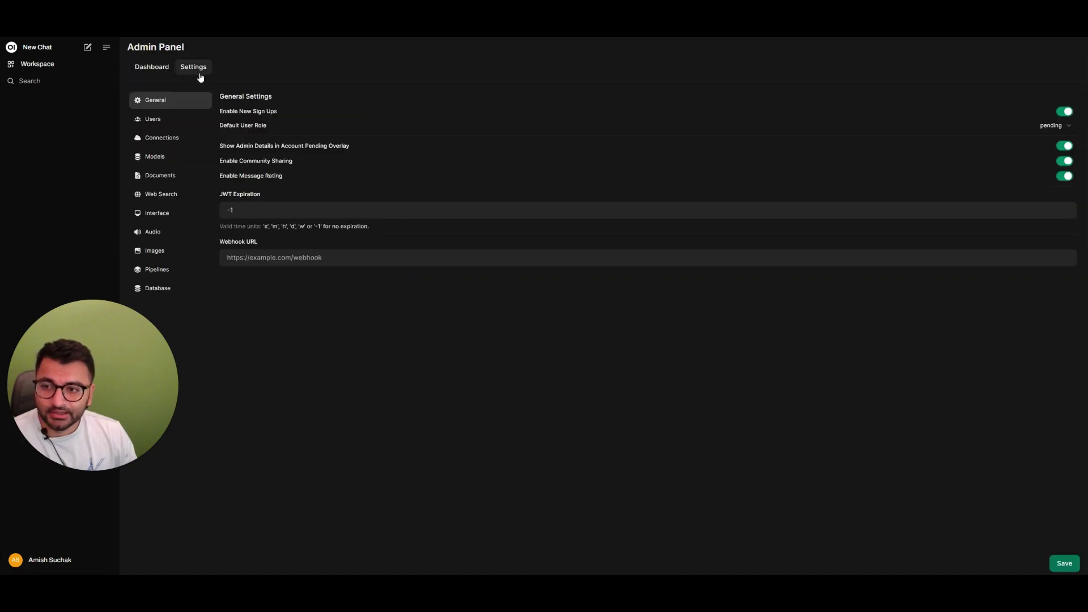
{"action": "left_click", "coordinate": [170, 156]}
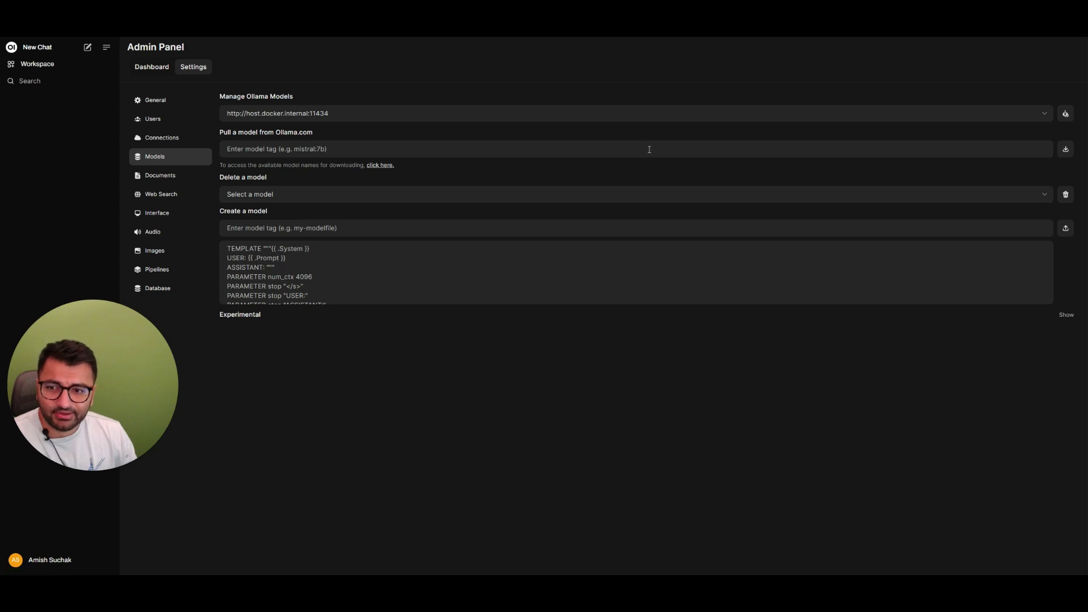
{"action": "left_click", "coordinate": [439, 193]}
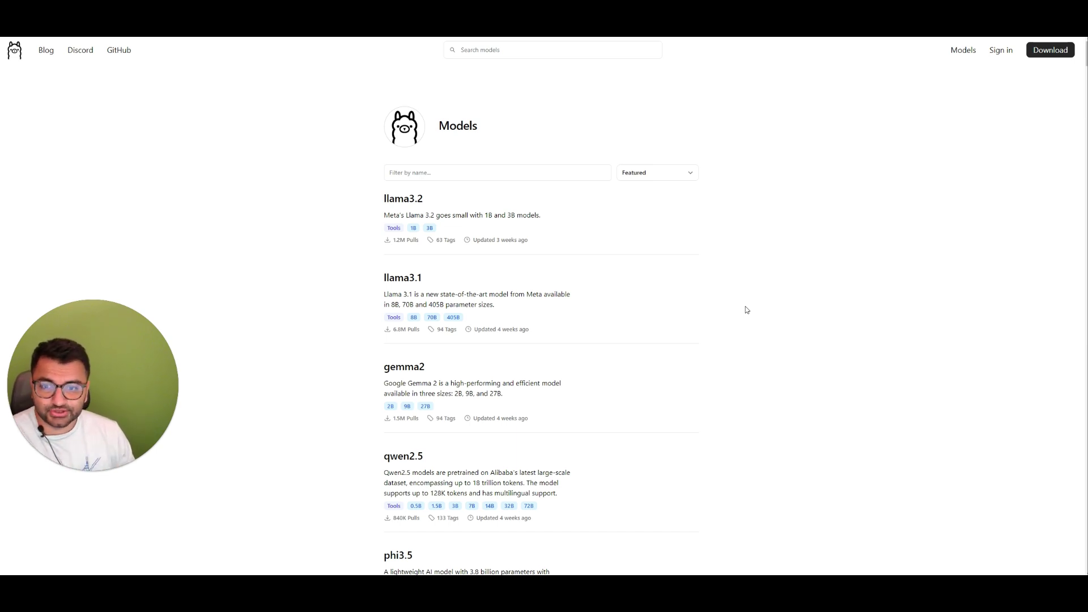
Open the llava entry in Ollama's model list and highlight parts of its description.
{"action": "scroll", "coordinate": [527, 224], "scroll_direction": "down", "scroll_amount": 8}
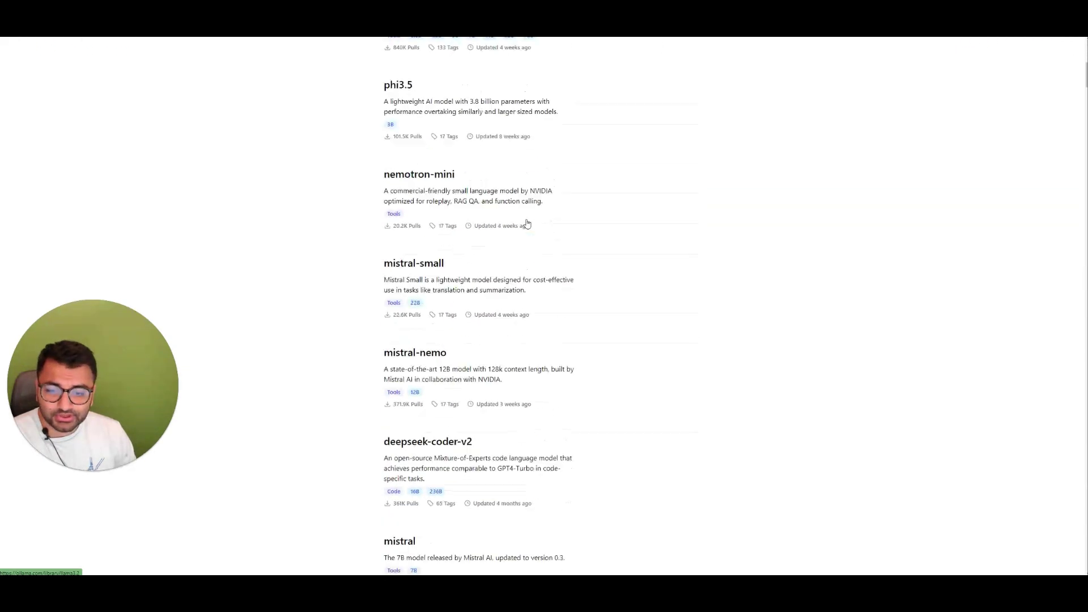
{"action": "scroll", "coordinate": [527, 224], "scroll_direction": "down", "scroll_amount": 12}
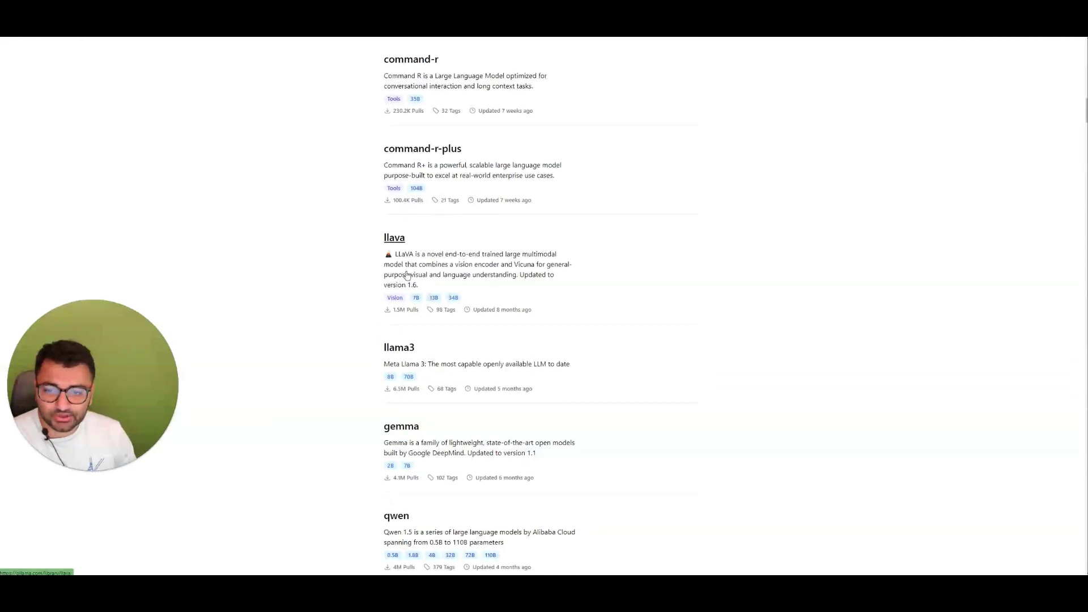
{"action": "left_click", "coordinate": [407, 275]}
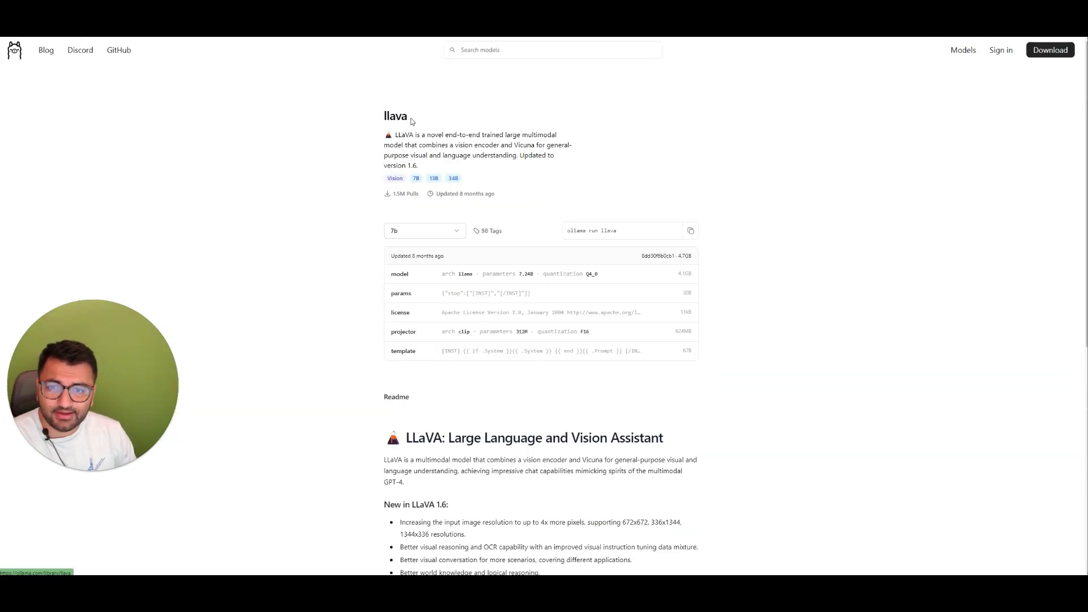
{"action": "left_click_drag", "start_coordinate": [396, 135], "coordinate": [542, 145]}
{"action": "left_click", "coordinate": [433, 141]}
{"action": "left_click_drag", "start_coordinate": [406, 156], "coordinate": [517, 156]}
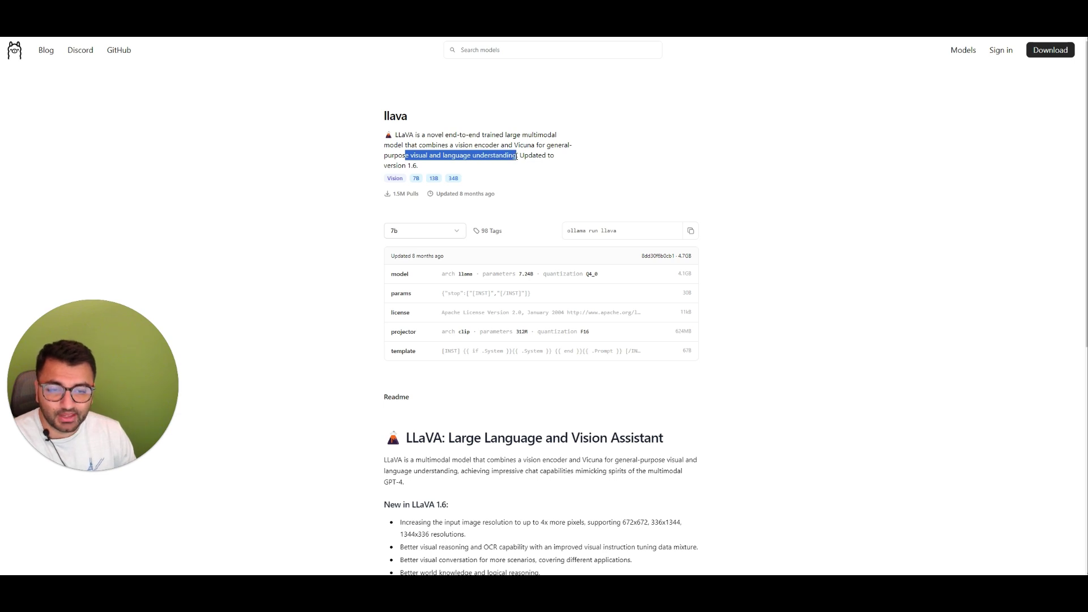
{"action": "left_click", "coordinate": [517, 156]}
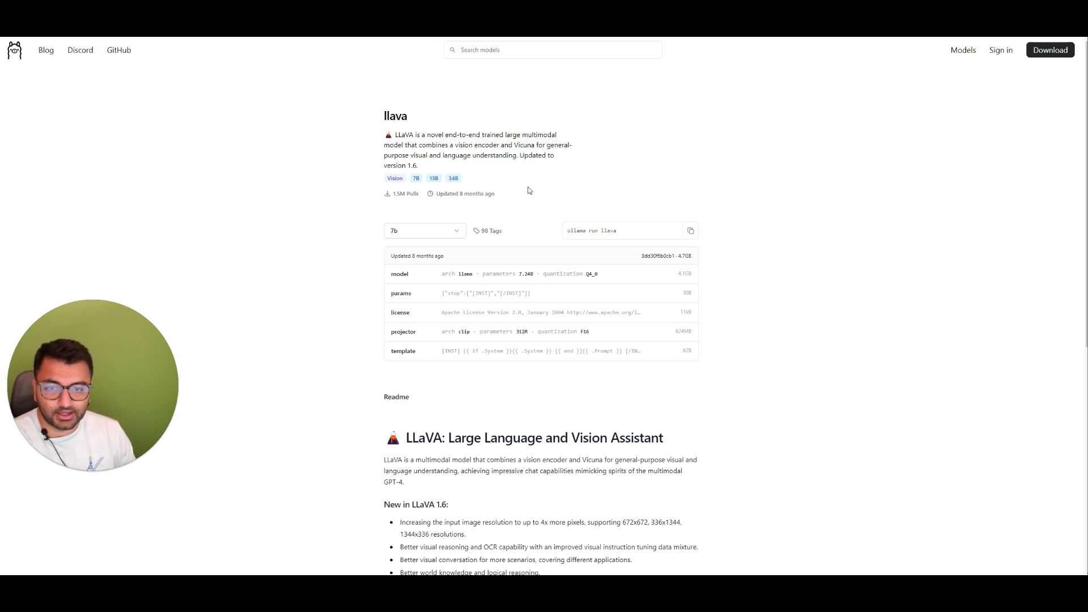
Pick llava's 7b tag and select the llava:7b name in the run command to copy it.
{"action": "left_click", "coordinate": [448, 234]}
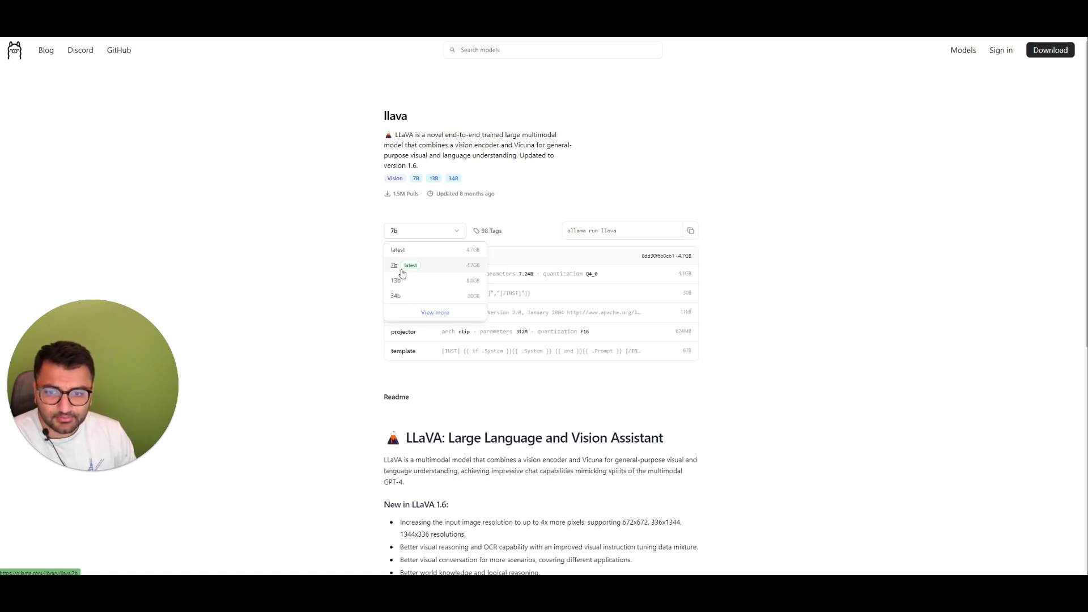
{"action": "left_click", "coordinate": [401, 267]}
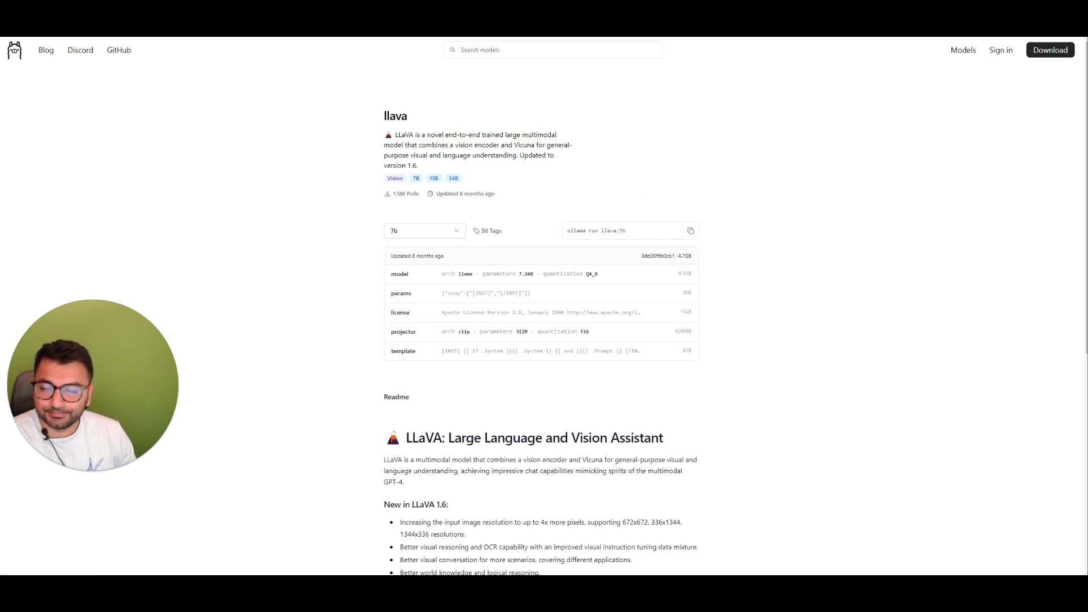
{"action": "left_click", "coordinate": [146, 23]}
{"action": "key", "text": "ctrl+Tab"}
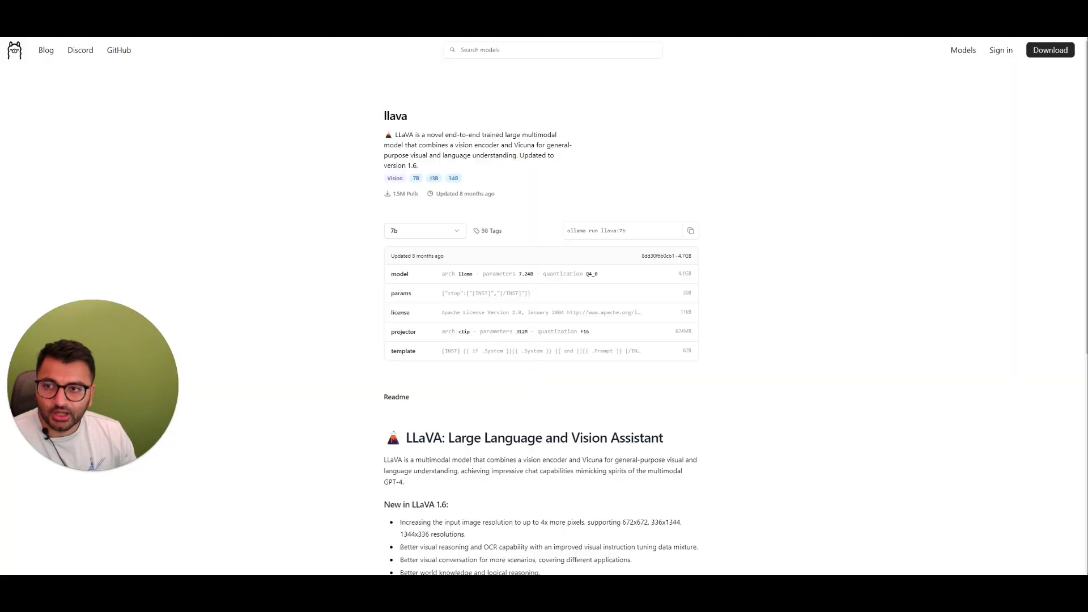
{"action": "left_click_drag", "start_coordinate": [626, 232], "coordinate": [601, 232]}
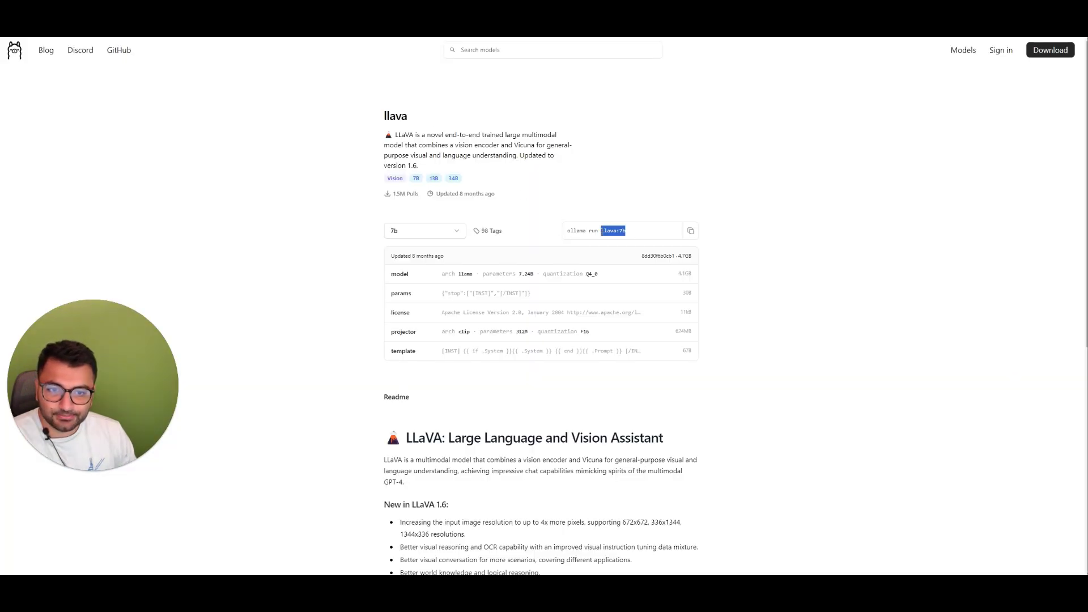
{"action": "right_click", "coordinate": [609, 231]}
Copy llava:7b, paste it into the Pull a model field and start the download.
{"action": "left_click", "coordinate": [637, 246]}
{"action": "left_click", "coordinate": [236, 138]}
{"action": "key", "text": "ctrl+Tab"}
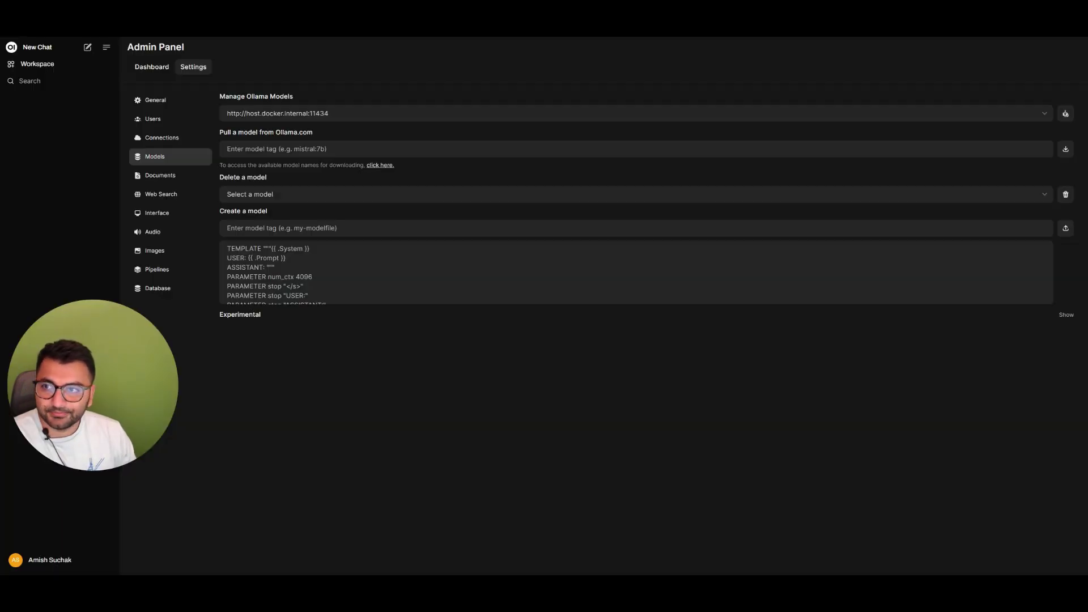
{"action": "right_click", "coordinate": [290, 149]}
{"action": "left_click", "coordinate": [325, 215]}
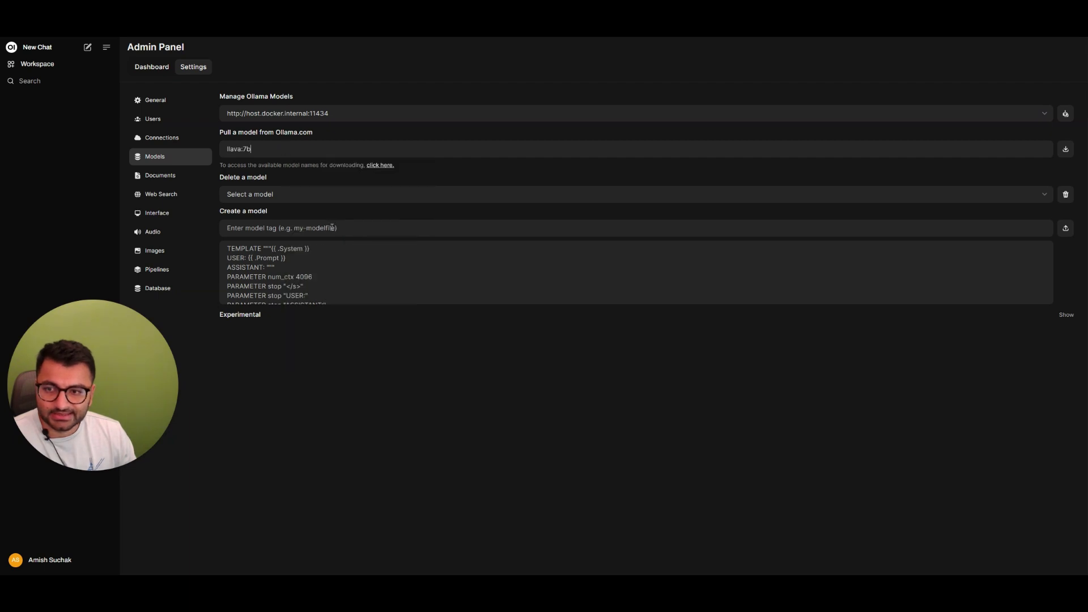
{"action": "left_click", "coordinate": [1066, 149]}
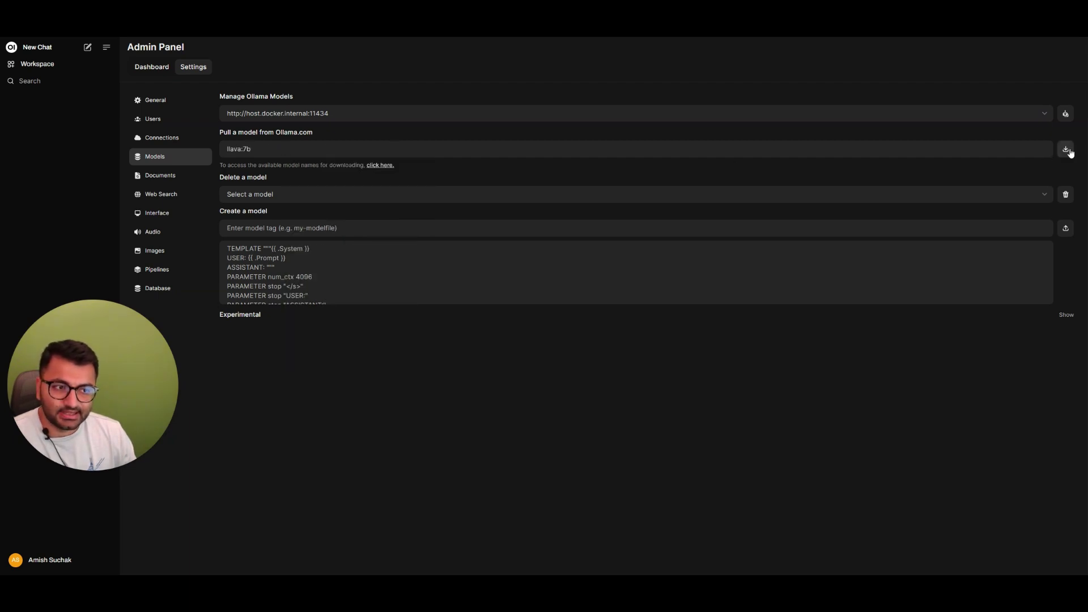
{"action": "left_click", "coordinate": [1024, 148]}
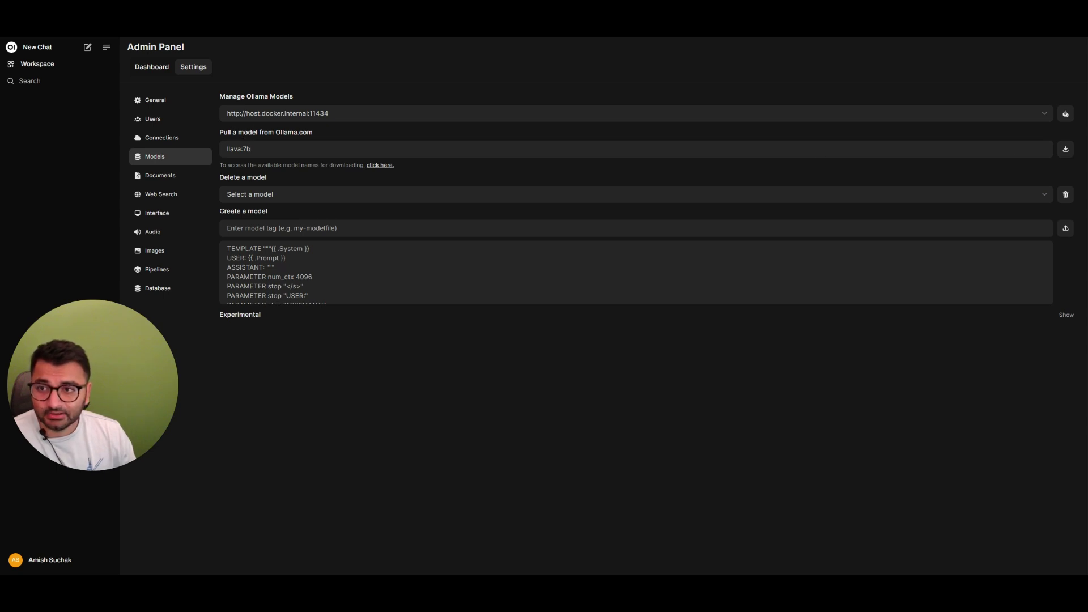
Start a new chat with llava:34b as the model.
{"action": "left_click", "coordinate": [33, 53]}
{"action": "left_click", "coordinate": [182, 47]}
{"action": "scroll", "coordinate": [222, 150], "scroll_direction": "down", "scroll_amount": 8}
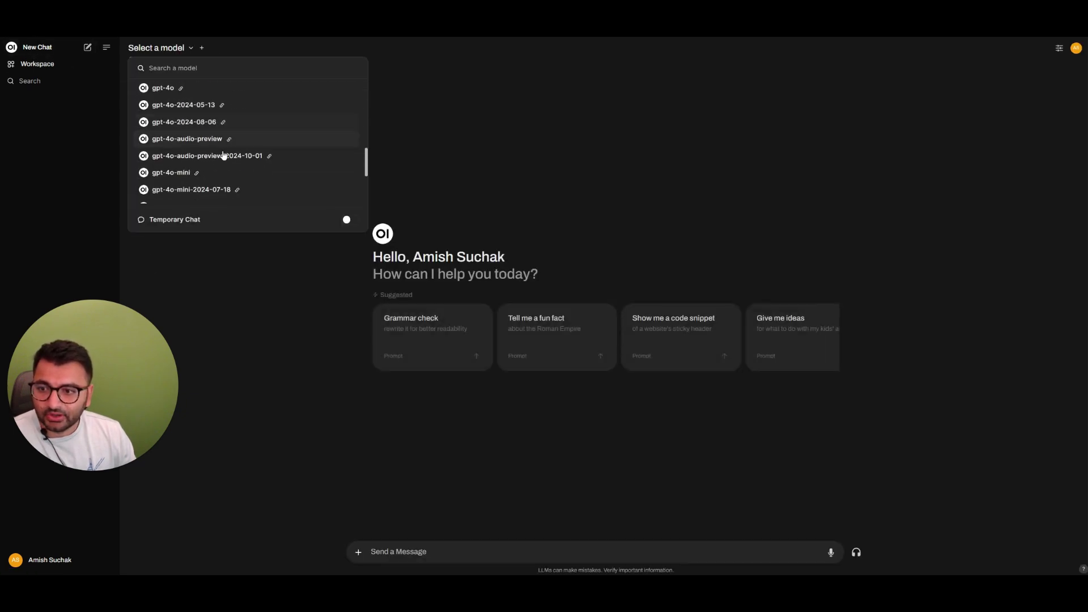
{"action": "left_click", "coordinate": [219, 149]}
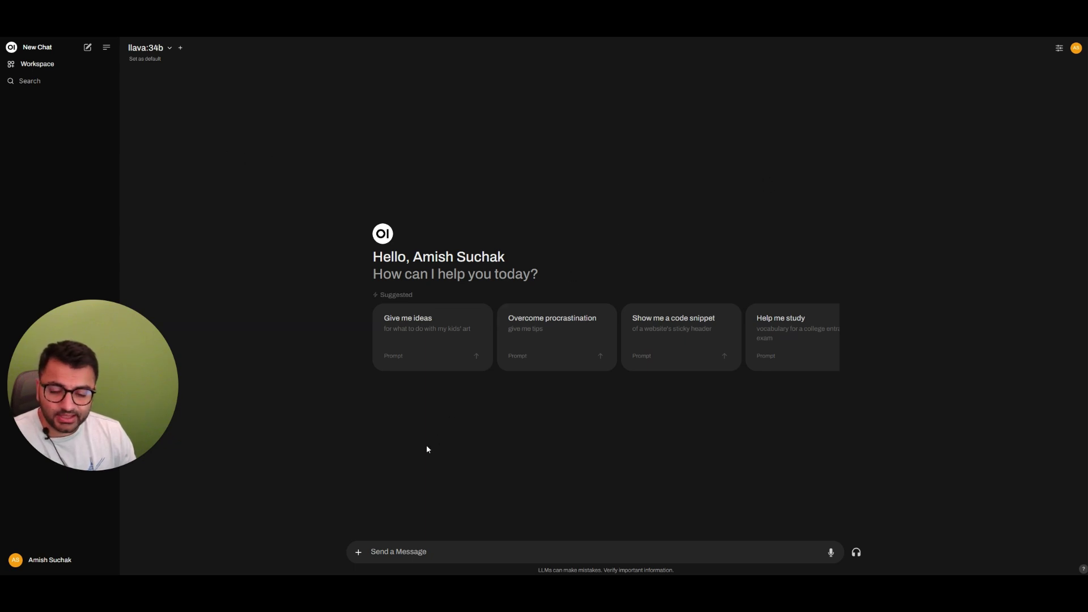
Attach the xray image and send 'describe this image as much as possible. Be very detailed…'.
{"action": "left_click", "coordinate": [358, 550]}
{"action": "left_click", "coordinate": [377, 523]}
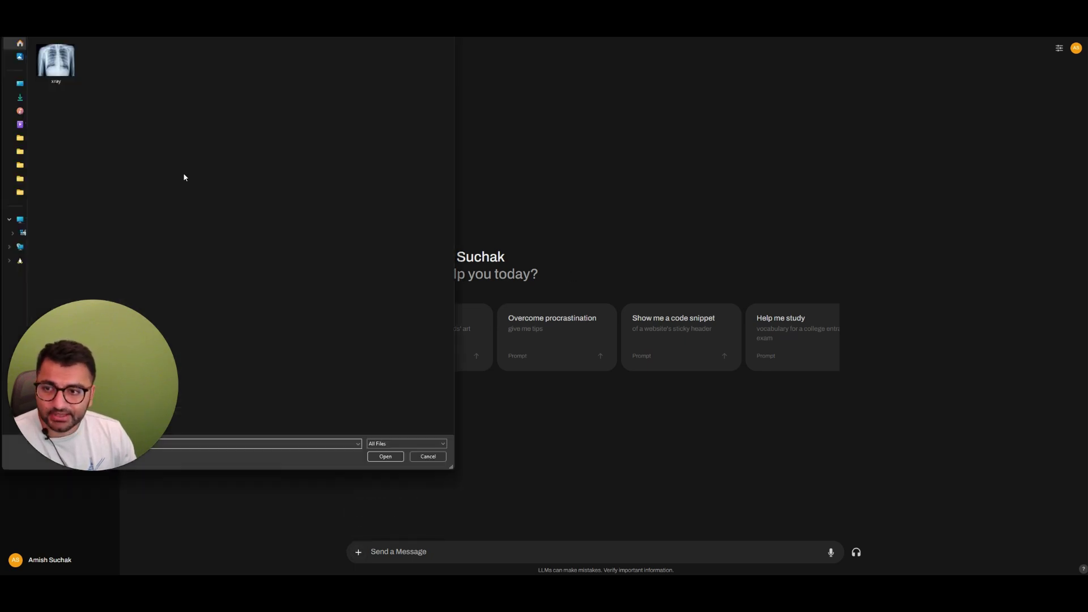
{"action": "double_click", "coordinate": [55, 63]}
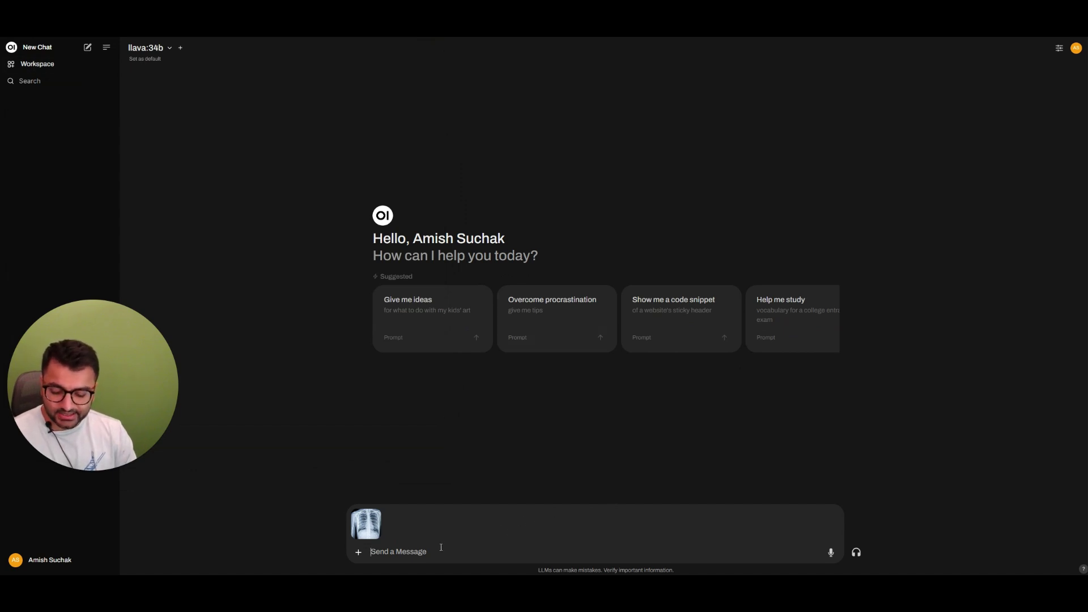
{"action": "type", "text": "describe"}
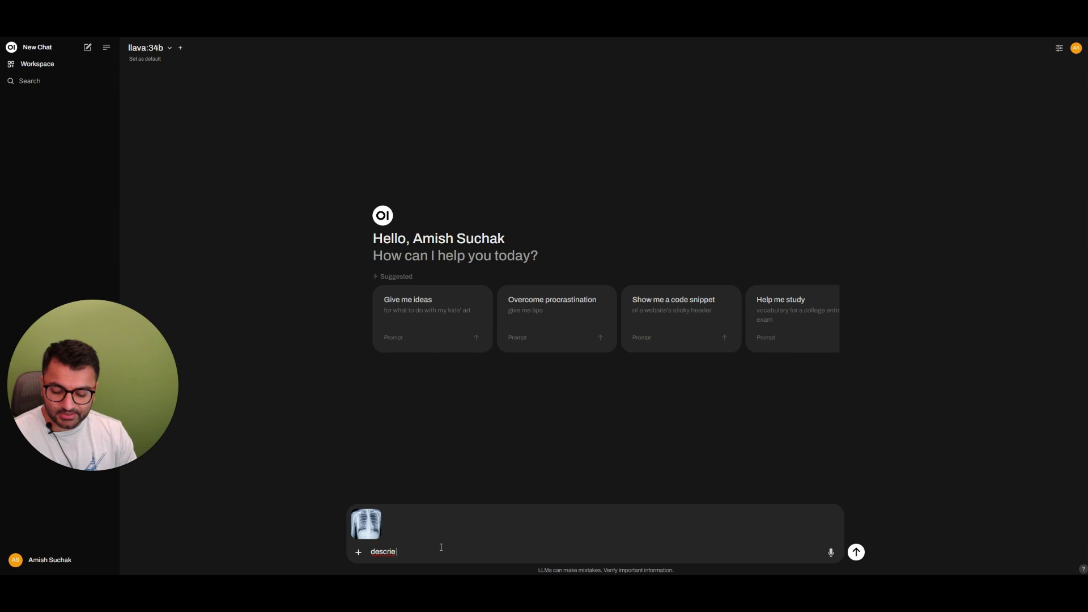
{"action": "type", "text": " t"}
{"action": "key", "text": "BackSpace"}
{"action": "key", "text": "BackSpace"}
{"action": "key", "text": "BackSpace"}
{"action": "type", "text": "be this imag"}
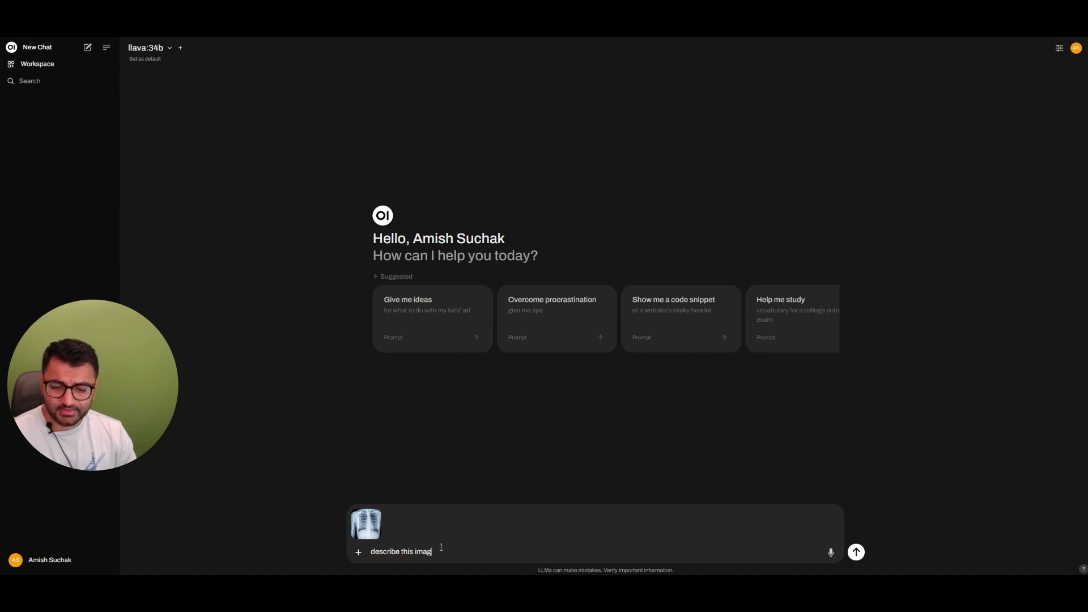
{"action": "type", "text": "e as much as possible"}
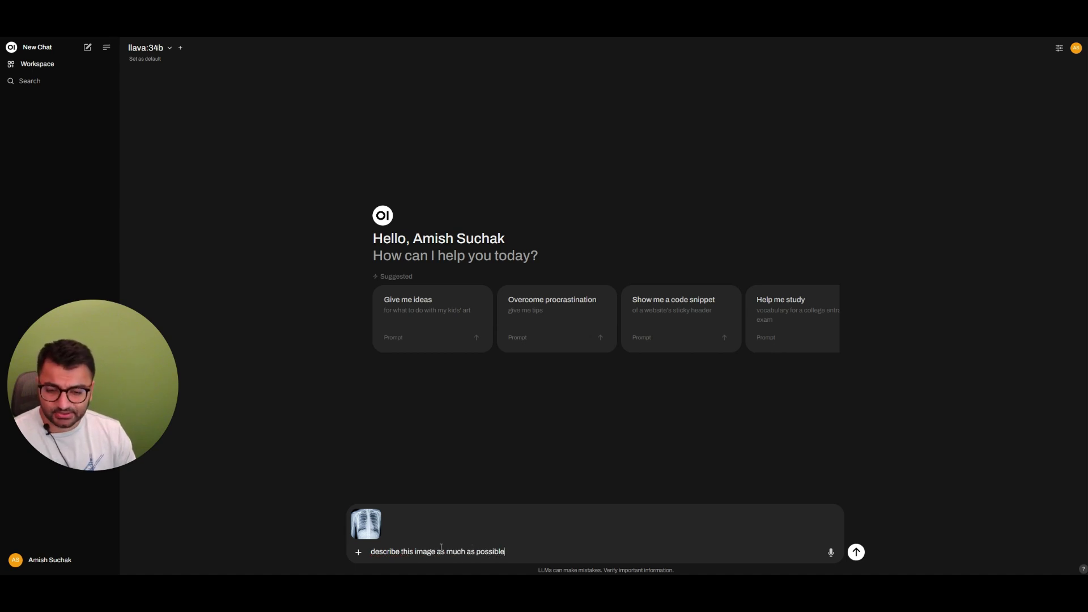
{"action": "type", "text": ". Be very detaile"}
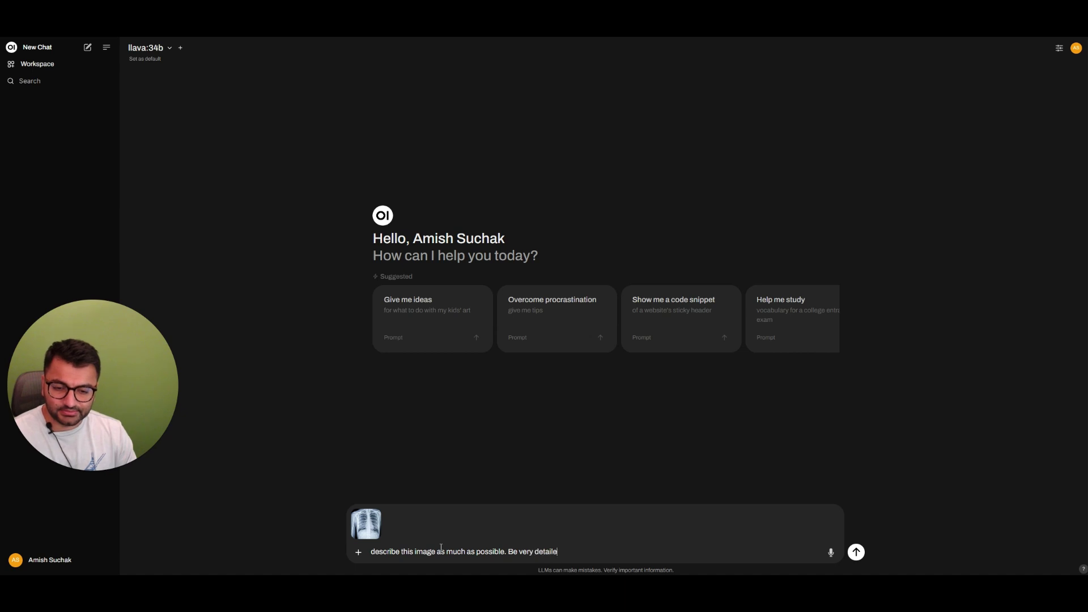
{"action": "type", "text": "d. Give as much in"}
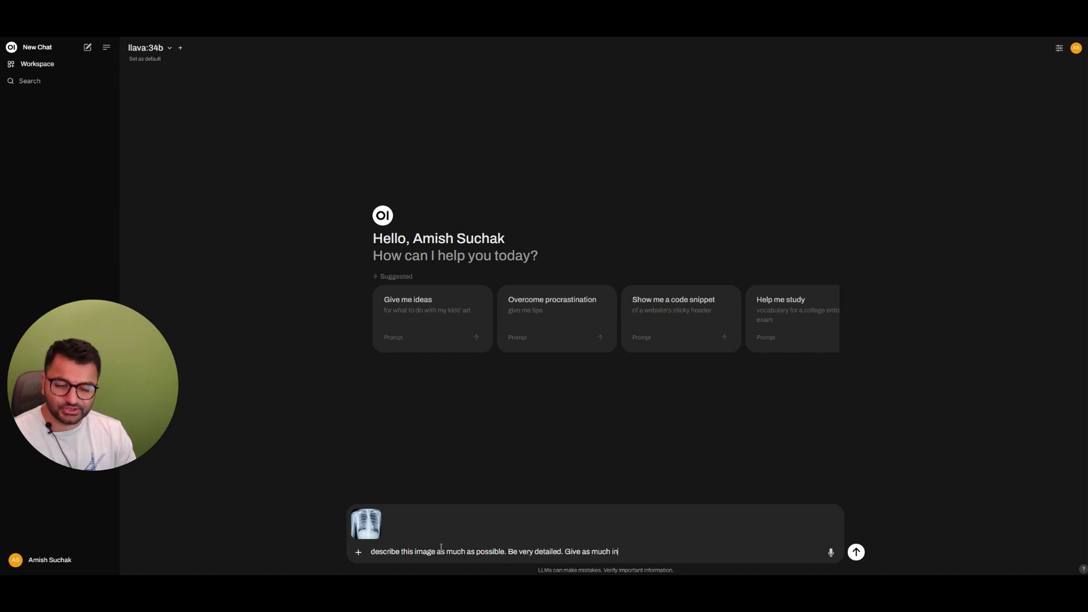
{"action": "type", "text": "formation as you can"}
{"action": "key", "text": "Return"}
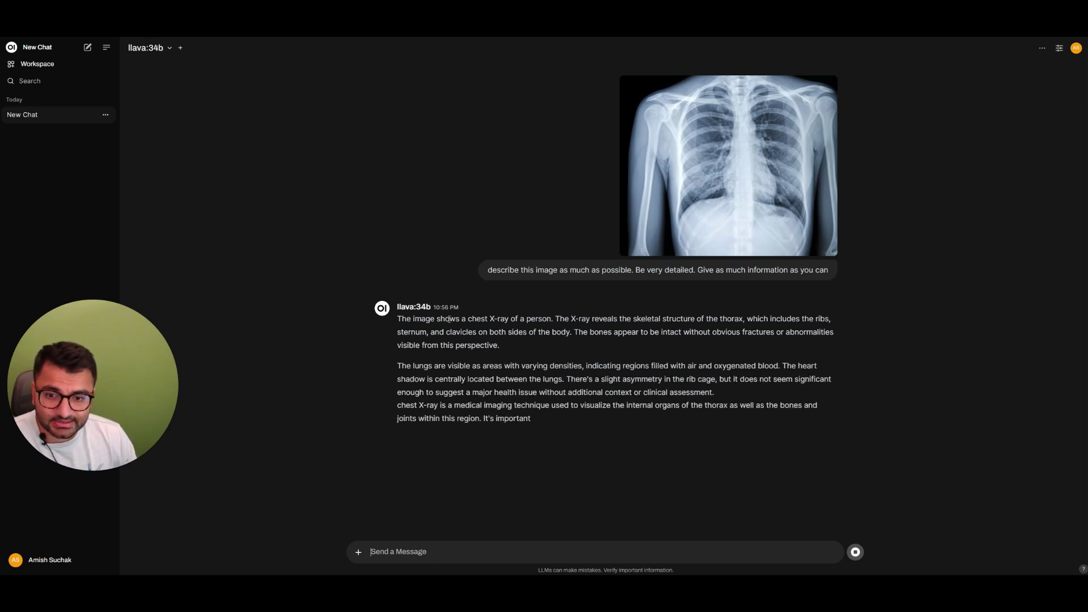
Read llava:34b's reply, highlighting the lungs, rib-cage asymmetry and AI disclaimer sentences.
{"action": "left_click_drag", "start_coordinate": [449, 319], "coordinate": [562, 347]}
{"action": "left_click", "coordinate": [562, 347]}
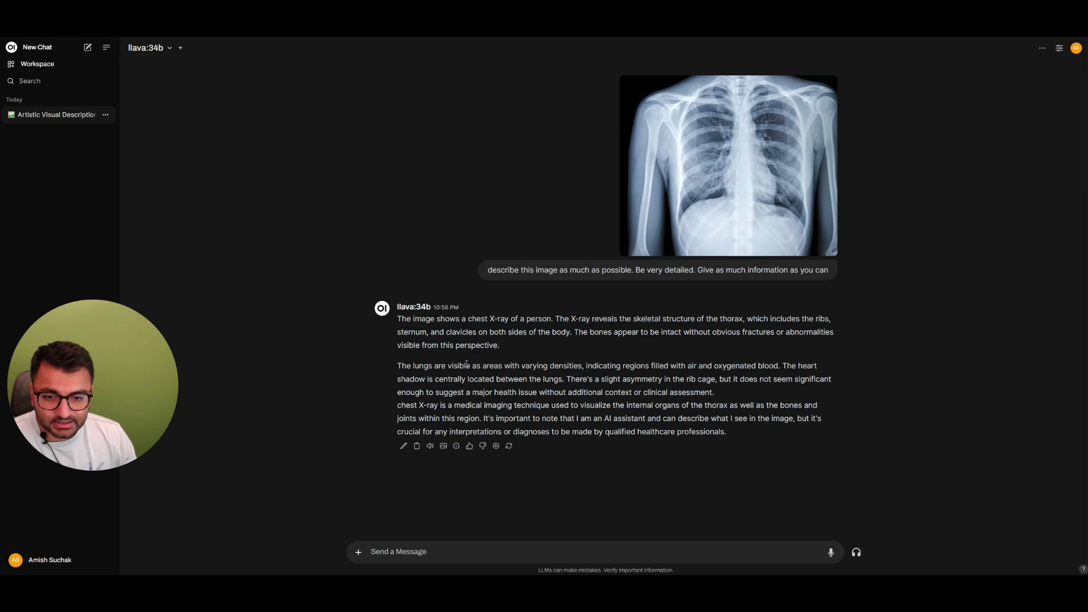
{"action": "left_click_drag", "start_coordinate": [465, 366], "coordinate": [658, 367]}
{"action": "left_click_drag", "start_coordinate": [566, 379], "coordinate": [420, 392]}
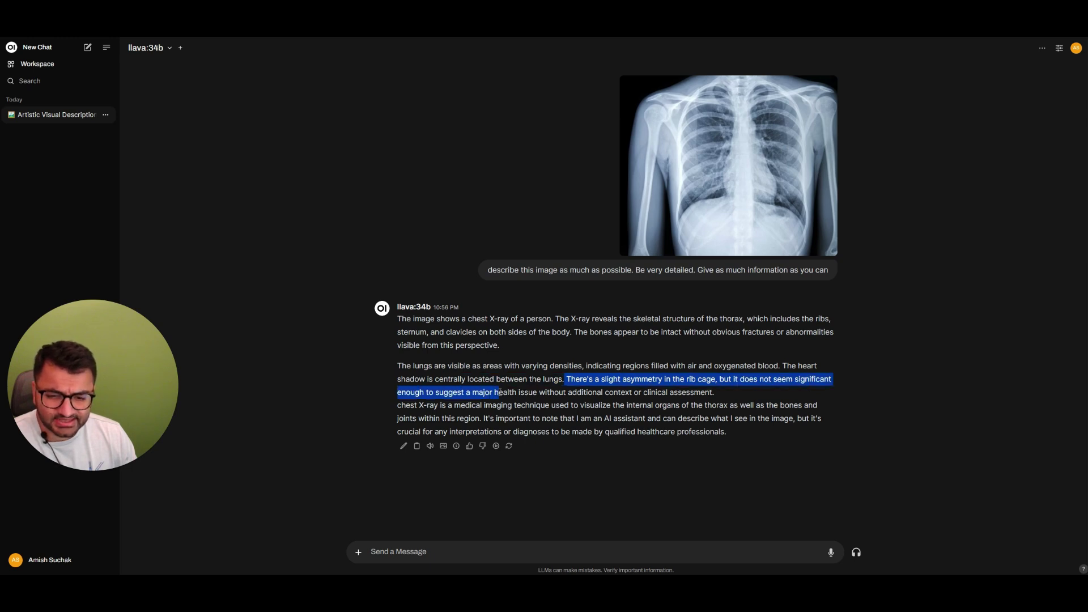
{"action": "left_click_drag", "start_coordinate": [499, 393], "coordinate": [680, 420]}
{"action": "left_click", "coordinate": [627, 428]}
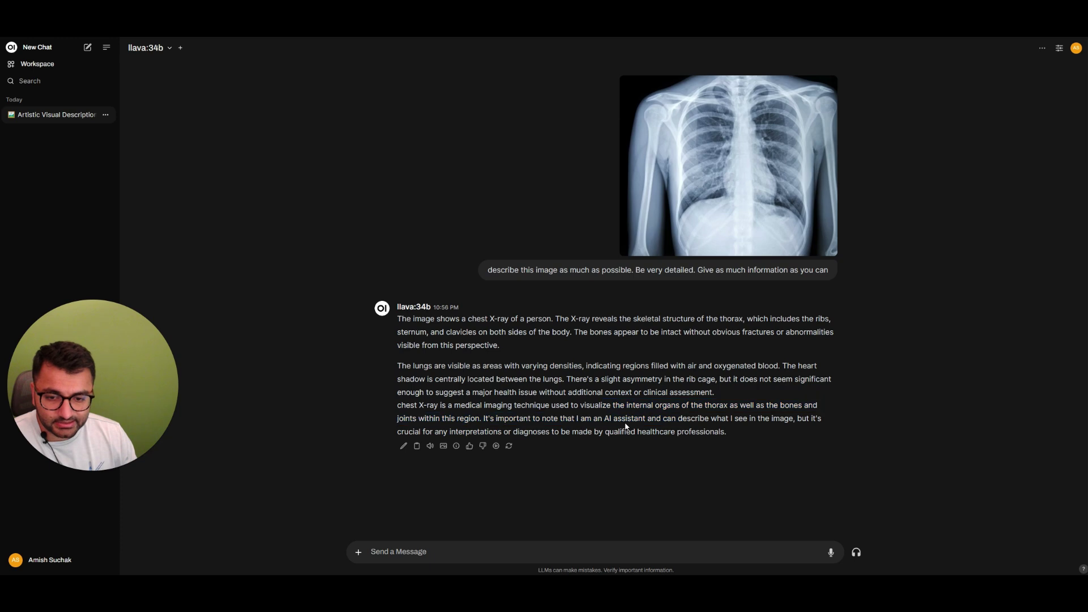
{"action": "mouse_move", "coordinate": [567, 419]}
{"action": "left_mouse_down"}
{"action": "mouse_move", "coordinate": [710, 419]}
{"action": "mouse_move", "coordinate": [714, 432]}
{"action": "left_mouse_up"}
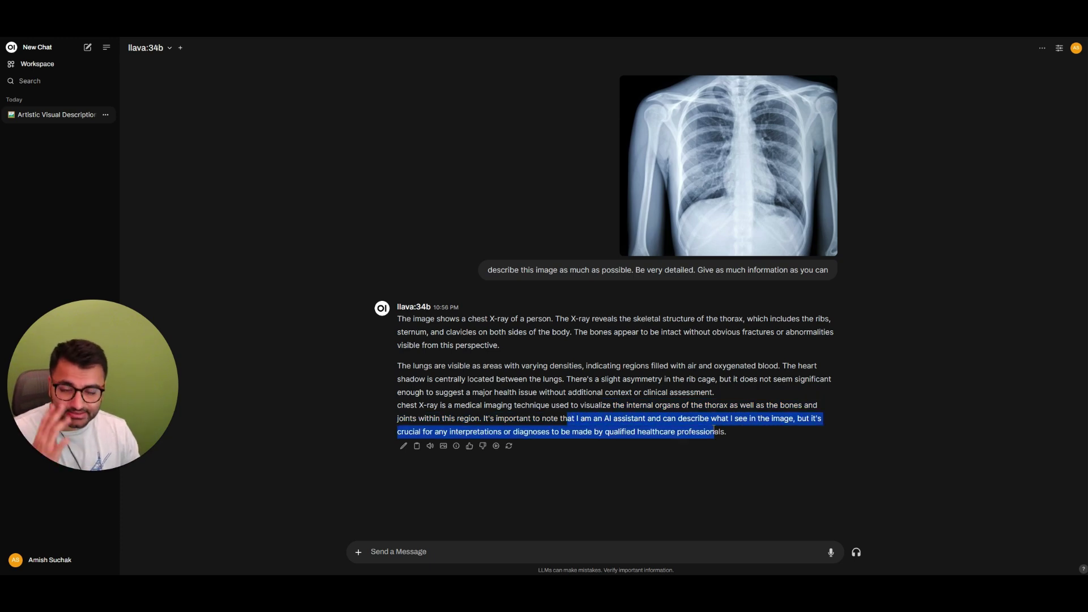
{"action": "left_click", "coordinate": [714, 429]}
Switch the chat's model to chatgpt-4o-latest.
{"action": "left_click", "coordinate": [153, 48]}
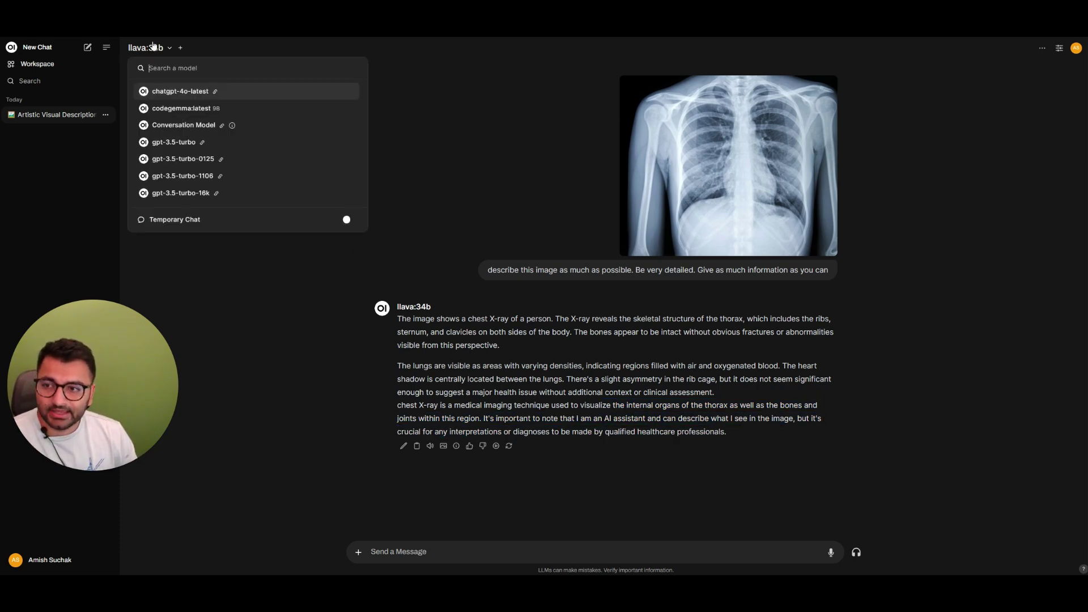
{"action": "scroll", "coordinate": [221, 123], "scroll_direction": "down", "scroll_amount": 5}
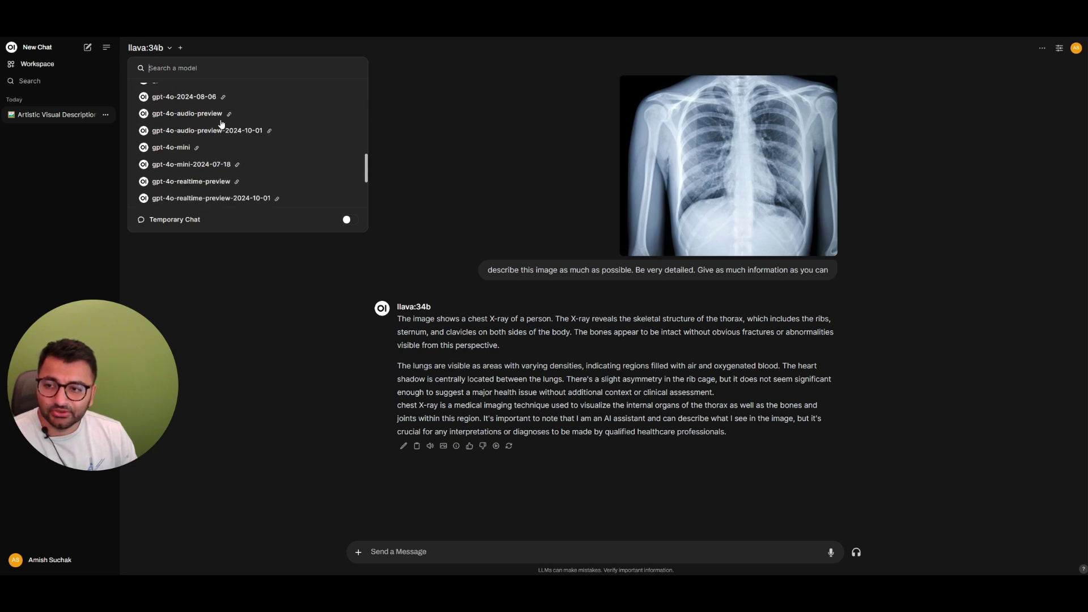
{"action": "scroll", "coordinate": [221, 124], "scroll_direction": "down", "scroll_amount": 3}
{"action": "scroll", "coordinate": [215, 121], "scroll_direction": "up", "scroll_amount": 10}
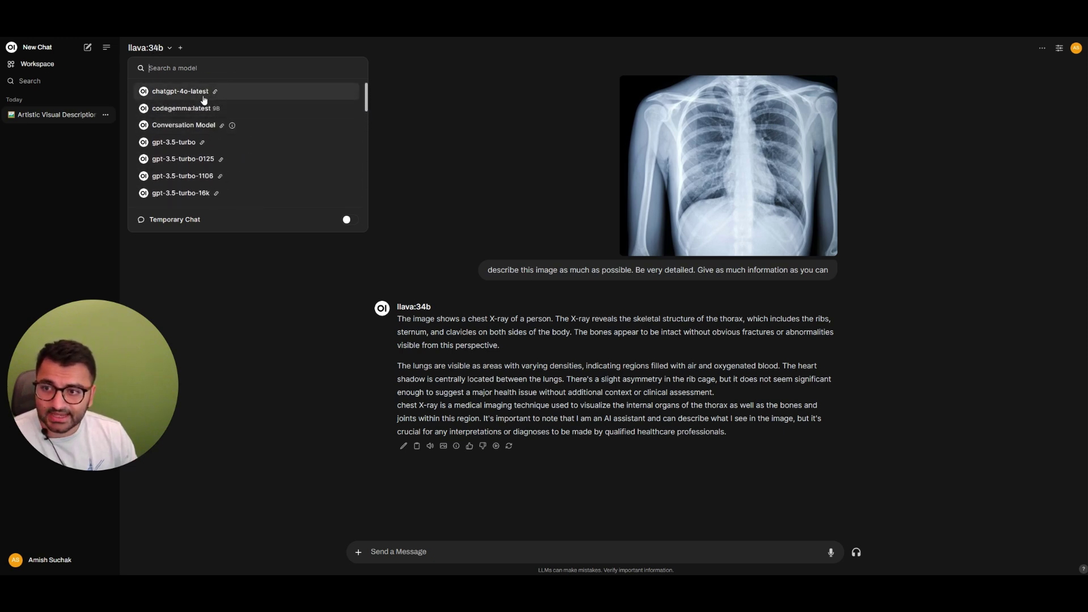
{"action": "left_click", "coordinate": [188, 97]}
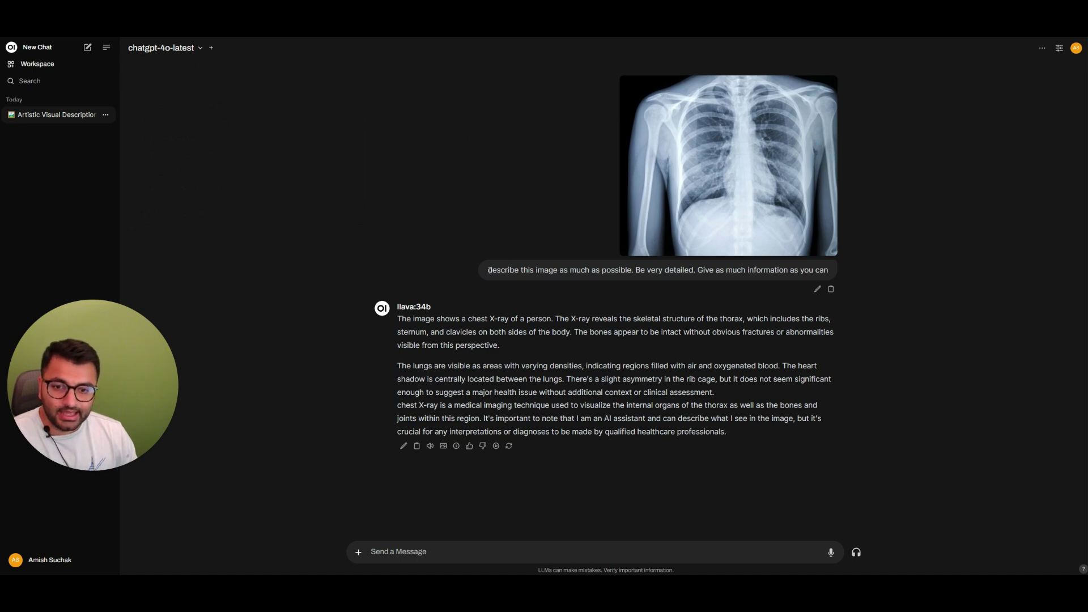
Reuse the earlier prompt, attach the chest X-ray image and send it.
{"action": "left_click_drag", "start_coordinate": [489, 270], "coordinate": [841, 279]}
{"action": "key", "text": "ctrl+c"}
{"action": "left_click", "coordinate": [358, 551]}
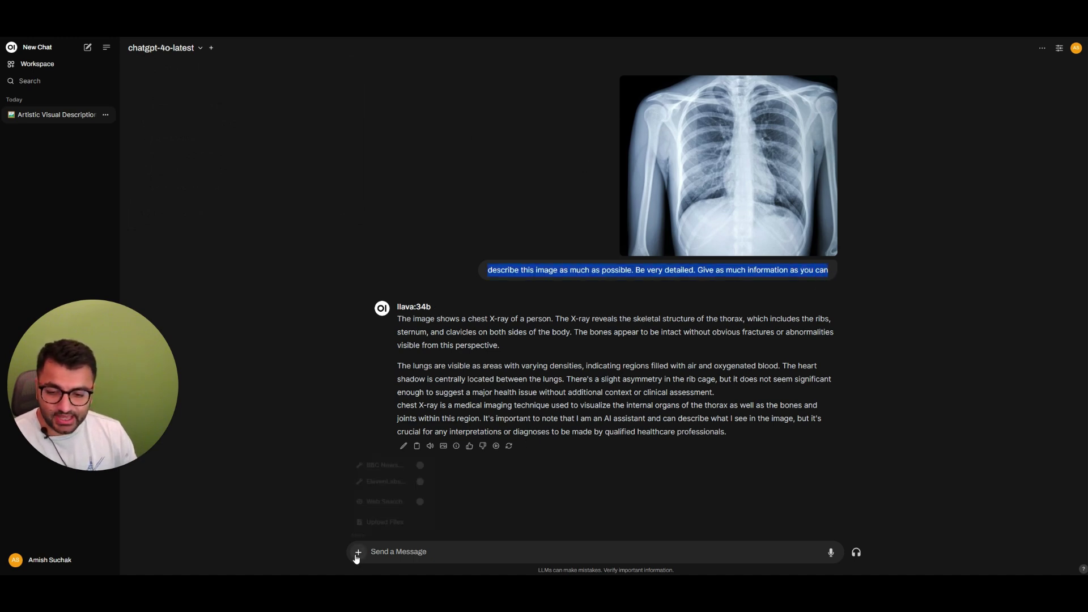
{"action": "left_click", "coordinate": [371, 523]}
{"action": "double_click", "coordinate": [71, 63]}
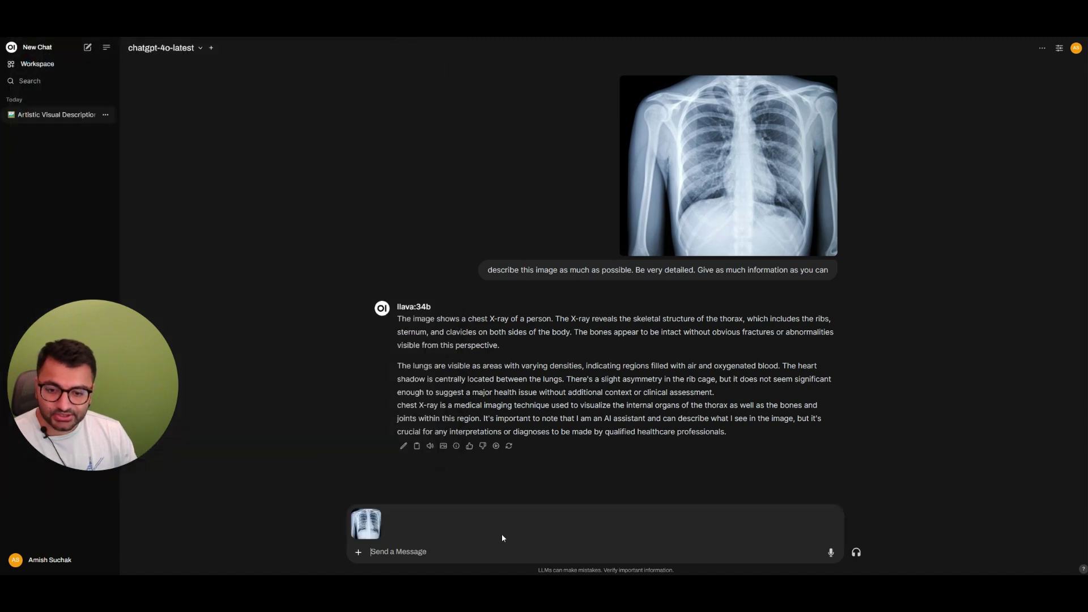
{"action": "key", "text": "ctrl+v"}
{"action": "left_click", "coordinate": [856, 552]}
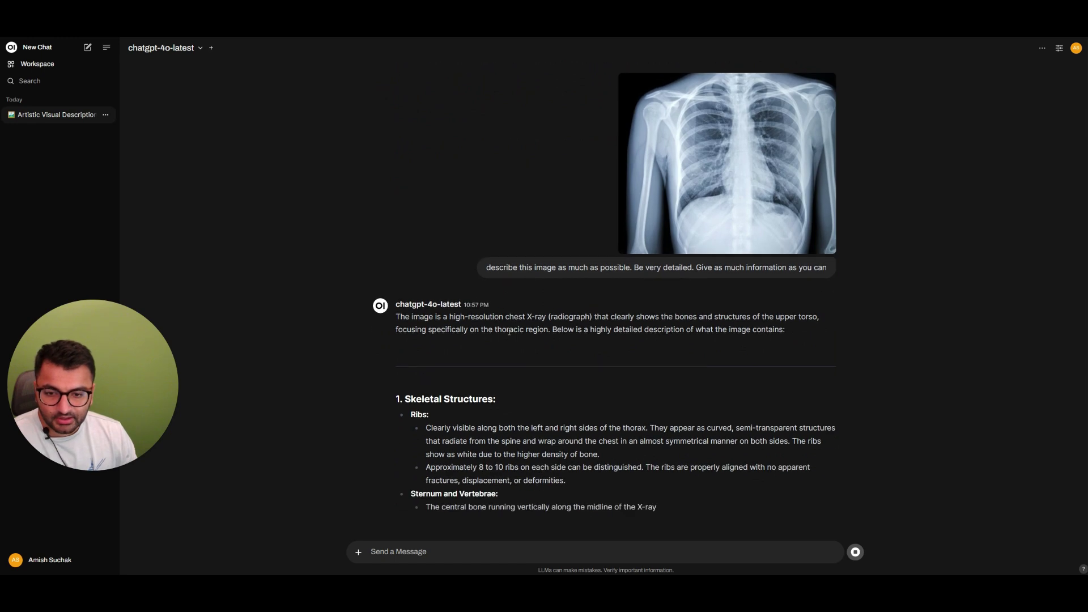
Read chatgpt-4o-latest's reply, highlighting the spine, arm bones, fluid/infection and no-opacities passages.
{"action": "scroll", "coordinate": [510, 334], "scroll_direction": "up", "scroll_amount": 1}
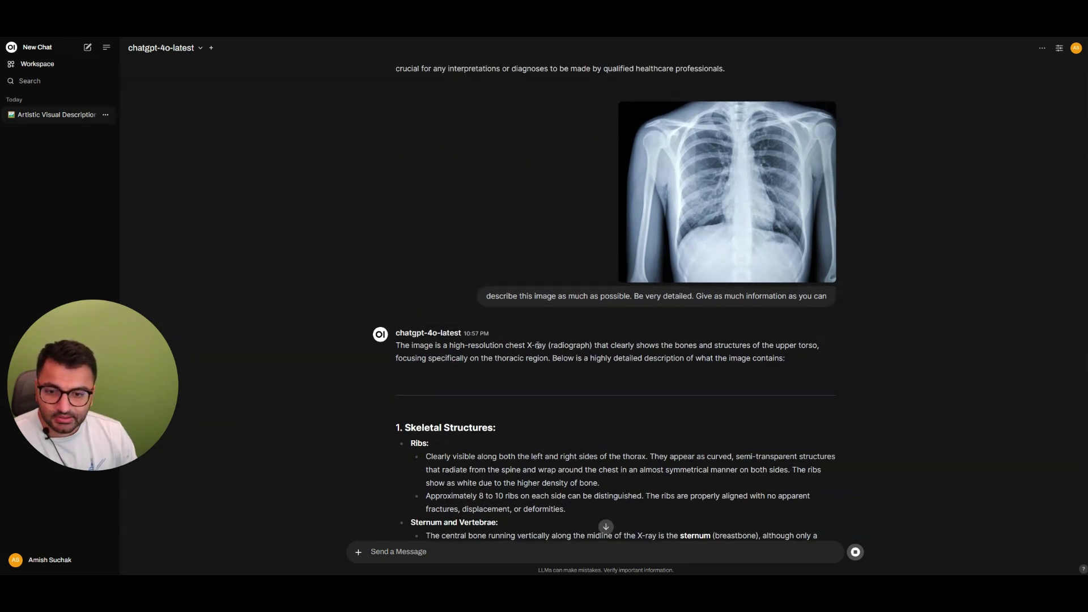
{"action": "scroll", "coordinate": [537, 345], "scroll_direction": "down", "scroll_amount": 5}
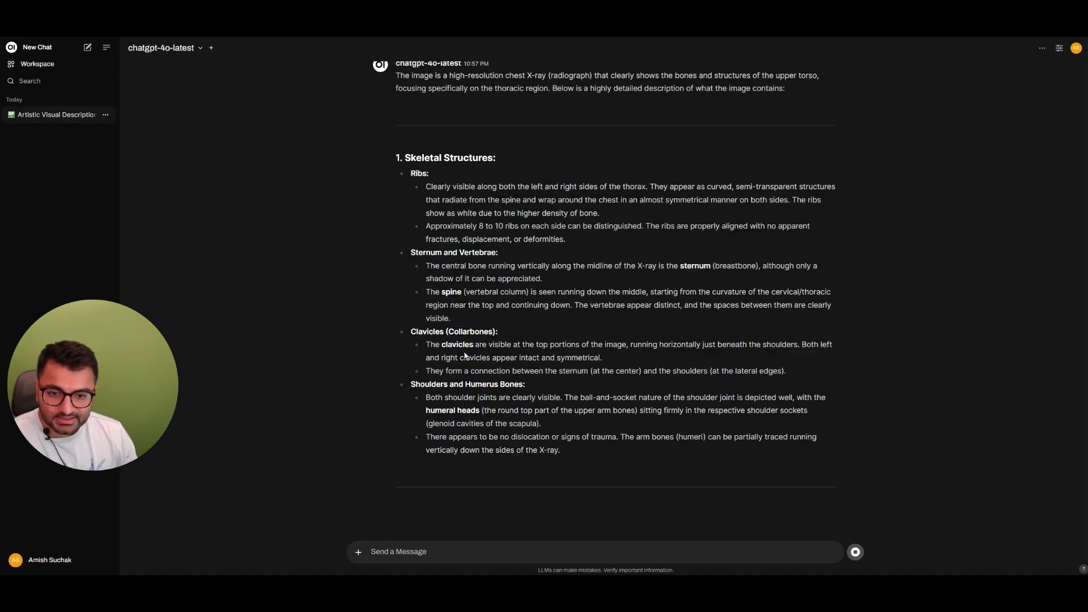
{"action": "left_click_drag", "start_coordinate": [542, 277], "coordinate": [732, 289]}
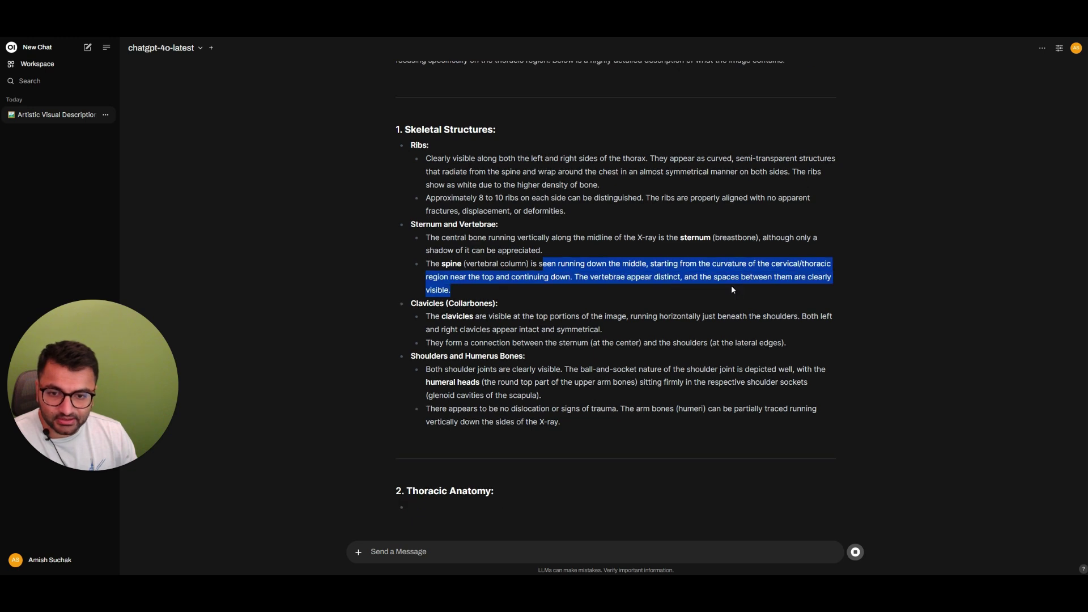
{"action": "left_click_drag", "start_coordinate": [435, 357], "coordinate": [578, 356]}
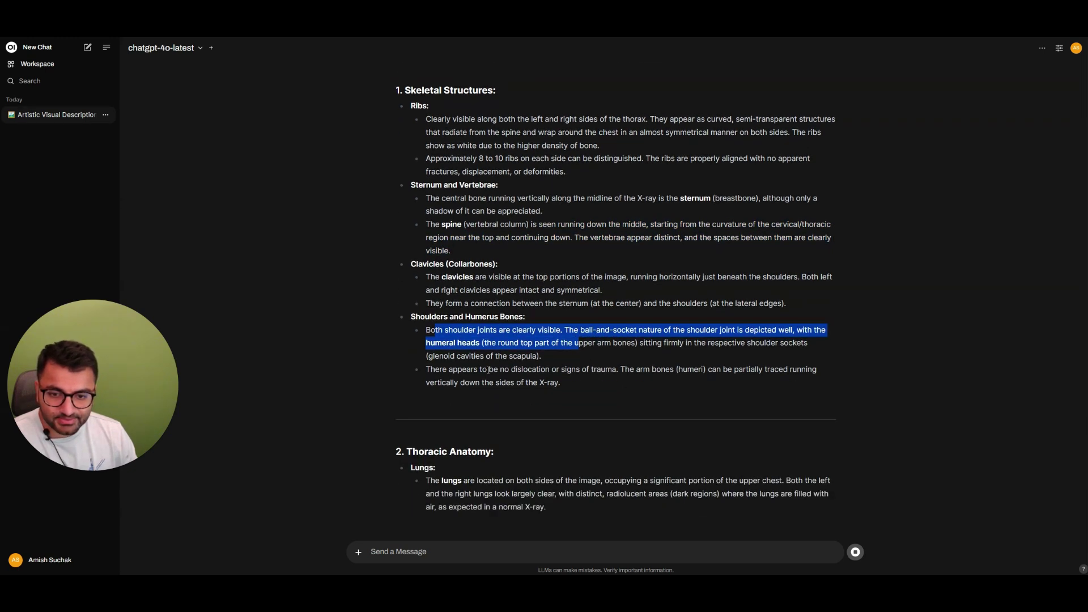
{"action": "left_click_drag", "start_coordinate": [488, 370], "coordinate": [640, 364]}
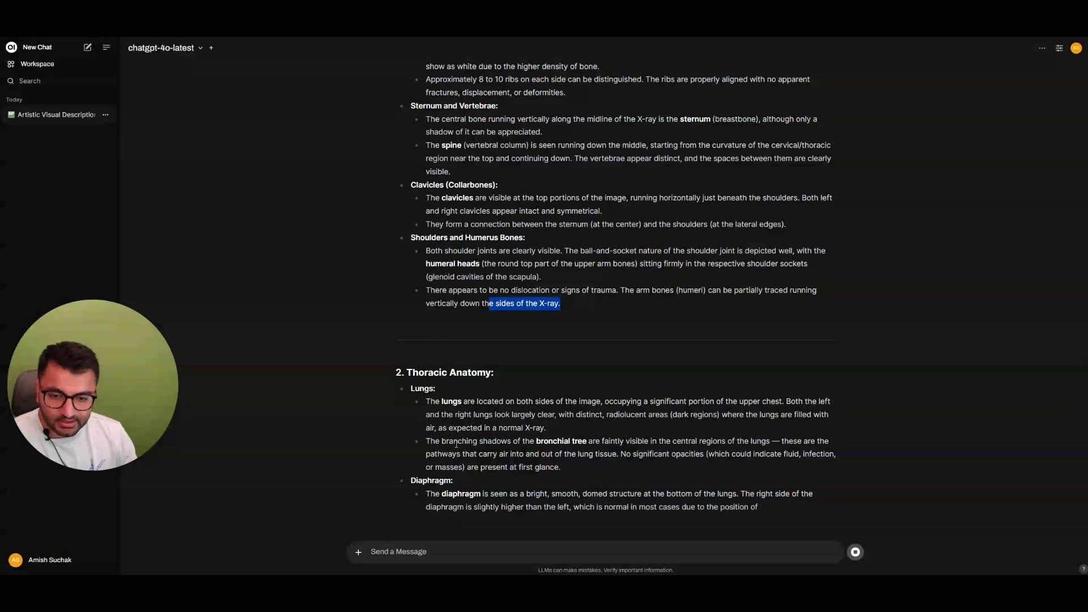
{"action": "left_click_drag", "start_coordinate": [466, 414], "coordinate": [622, 342]}
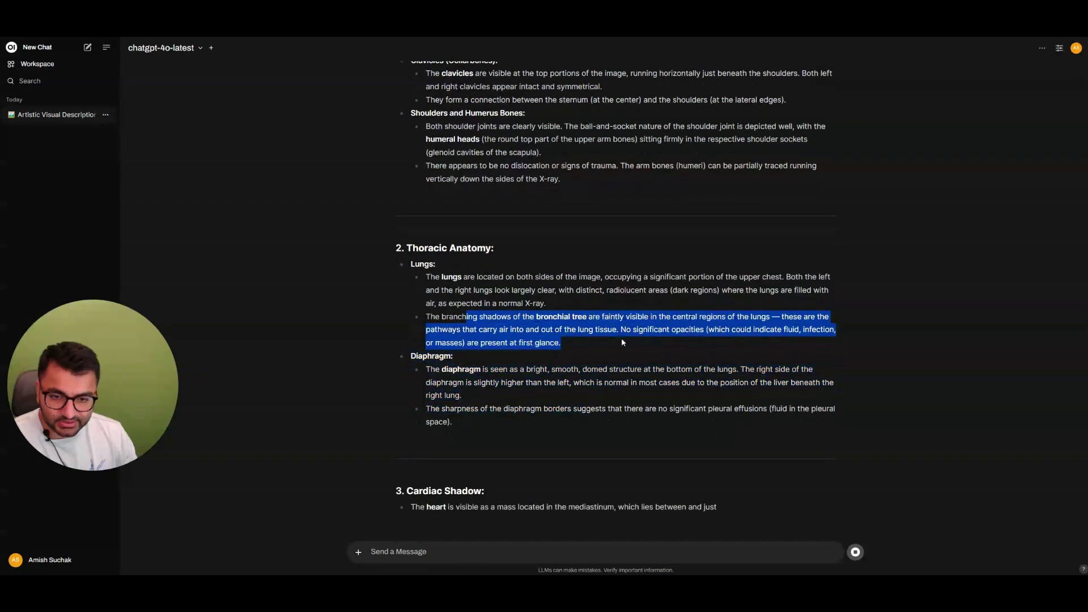
{"action": "scroll", "coordinate": [622, 338], "scroll_direction": "up", "scroll_amount": 2}
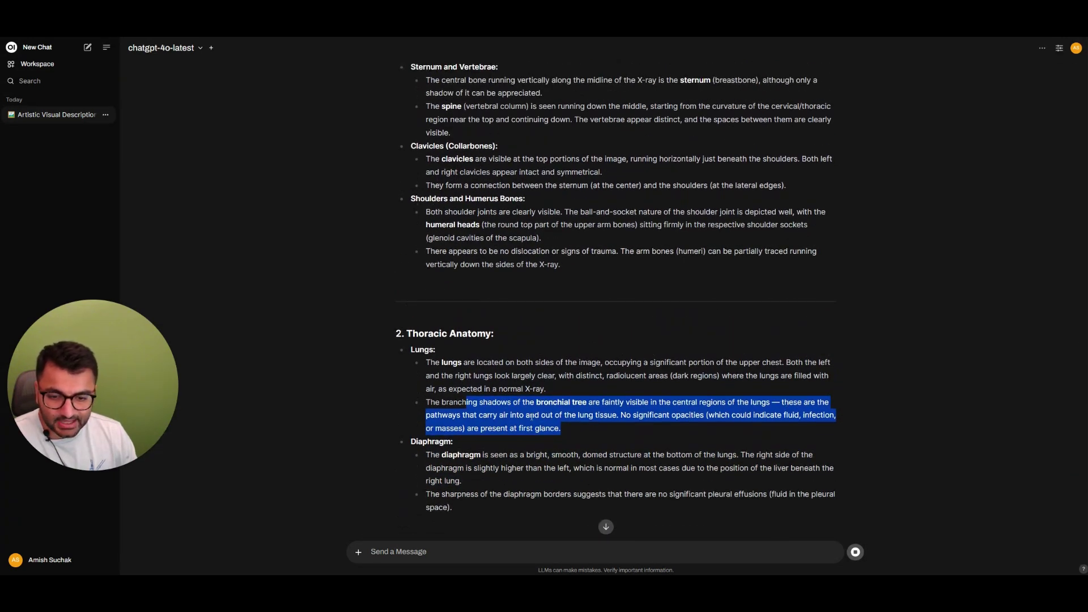
{"action": "left_click", "coordinate": [690, 416]}
{"action": "left_click_drag", "start_coordinate": [626, 415], "coordinate": [816, 416]}
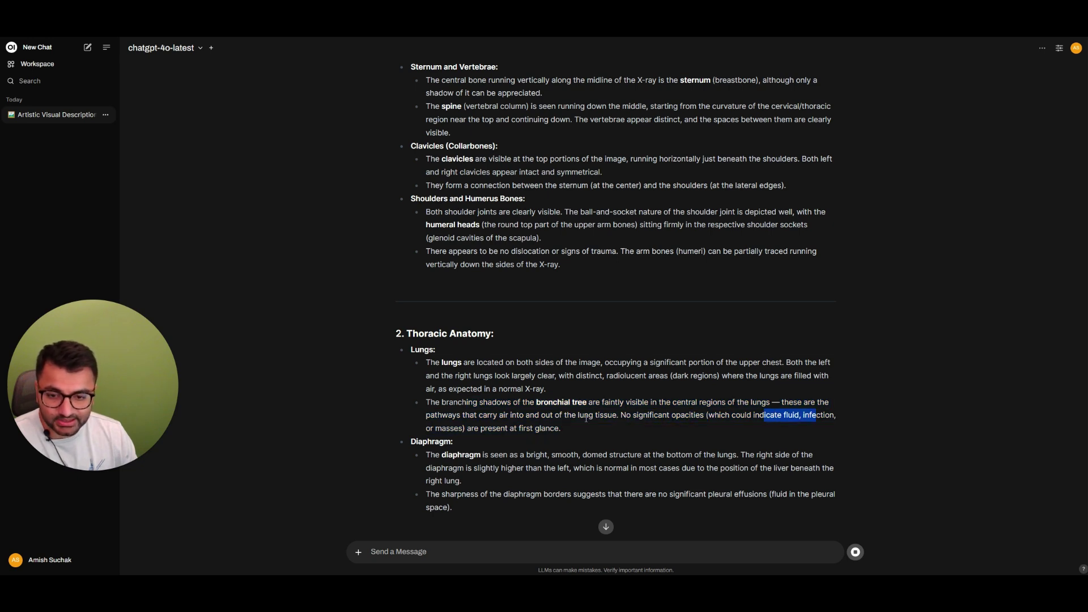
{"action": "left_click_drag", "start_coordinate": [466, 428], "coordinate": [561, 430]}
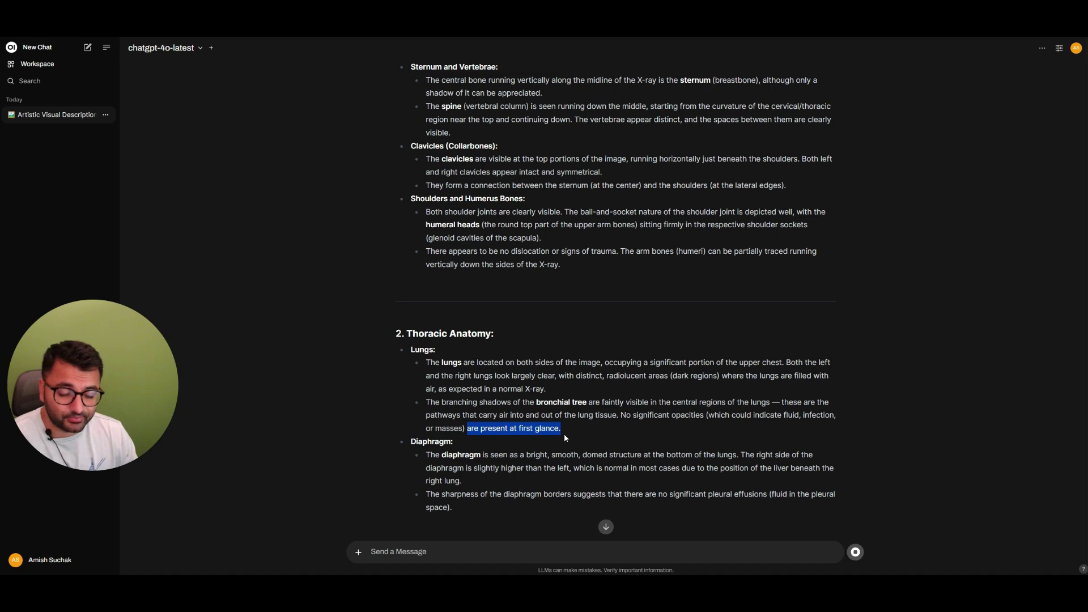
{"action": "scroll", "coordinate": [520, 397], "scroll_direction": "down", "scroll_amount": 8}
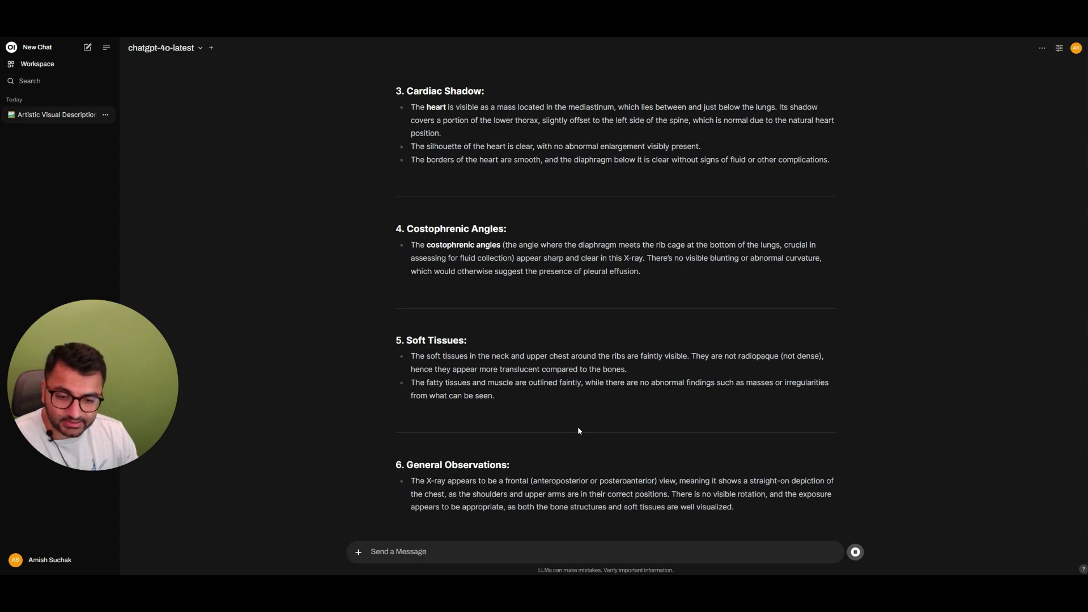
{"action": "scroll", "coordinate": [576, 427], "scroll_direction": "up", "scroll_amount": 20}
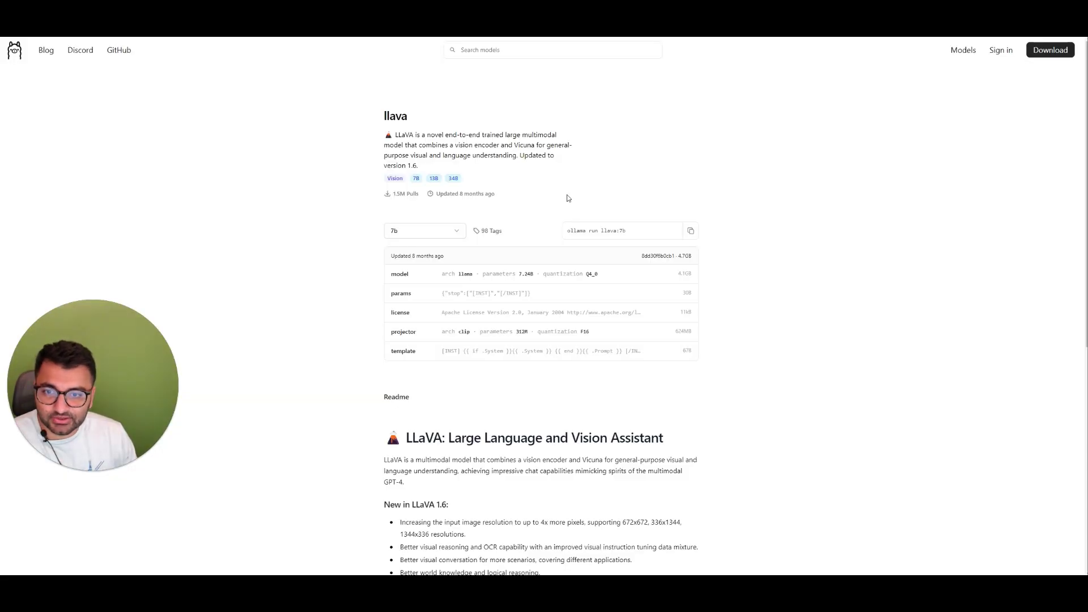
Scroll to References on the llava page and follow the LLaVA GitHub link.
{"action": "scroll", "coordinate": [554, 211], "scroll_direction": "down", "scroll_amount": 7}
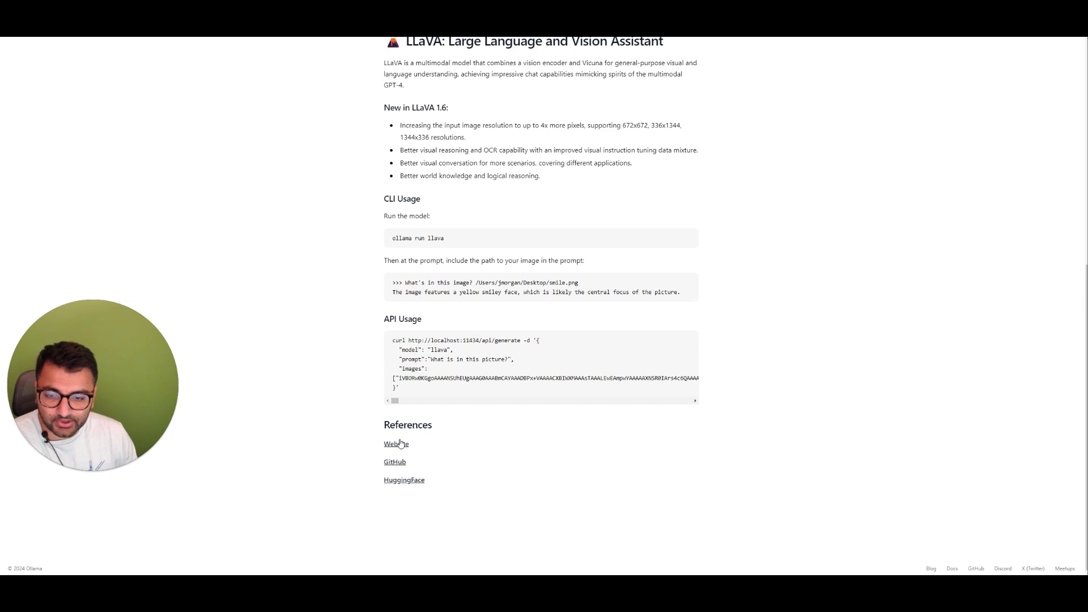
{"action": "left_click", "coordinate": [402, 467]}
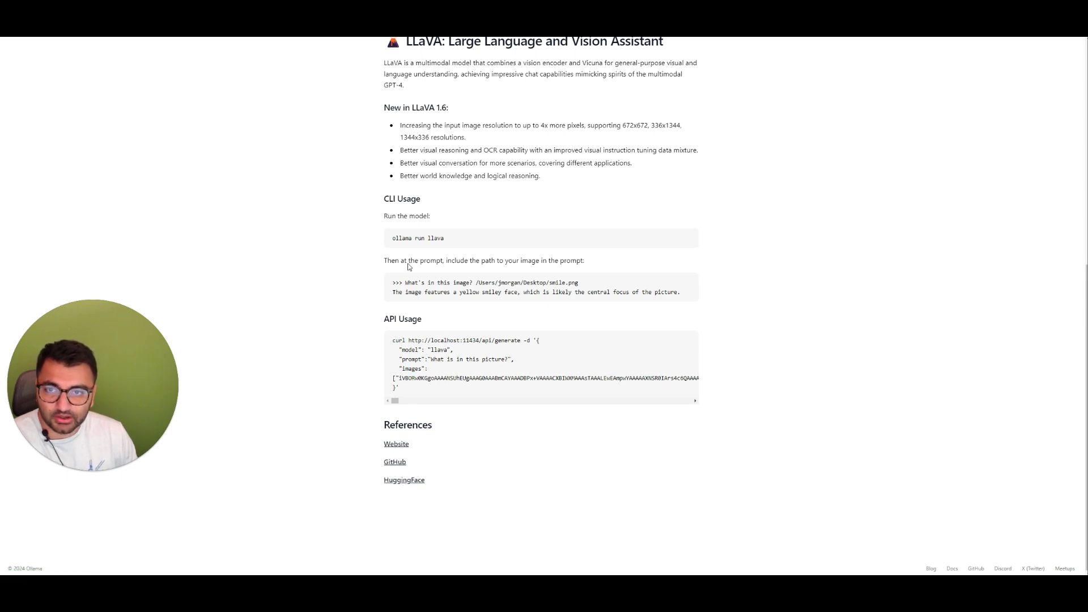
Scroll through the LLaVA README past installation and the Gradio web UI demo.
{"action": "scroll", "coordinate": [322, 184], "scroll_direction": "down", "scroll_amount": 20}
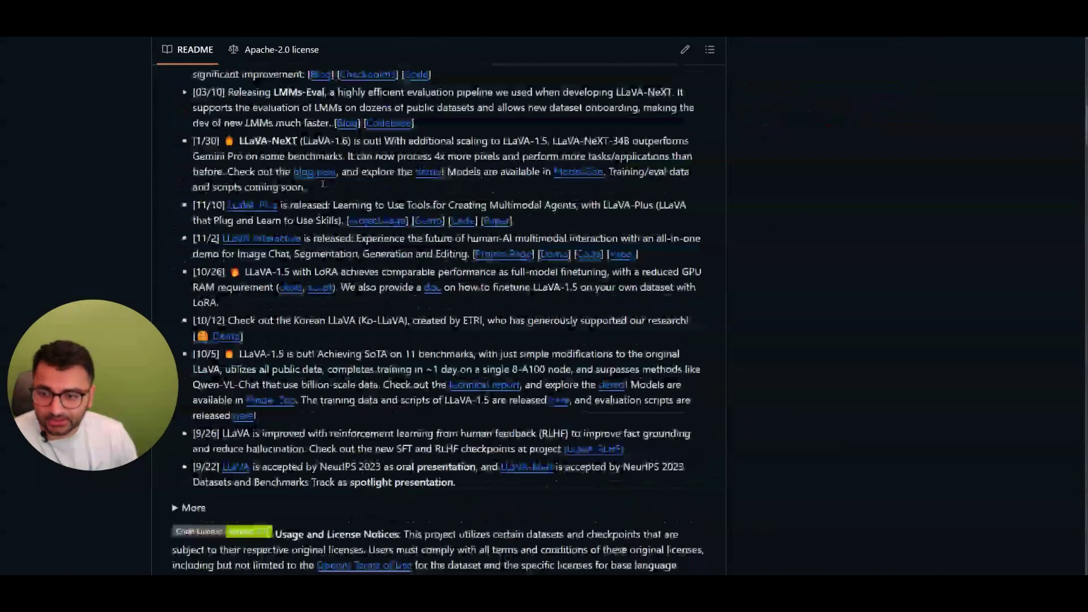
{"action": "scroll", "coordinate": [324, 195], "scroll_direction": "down", "scroll_amount": 15}
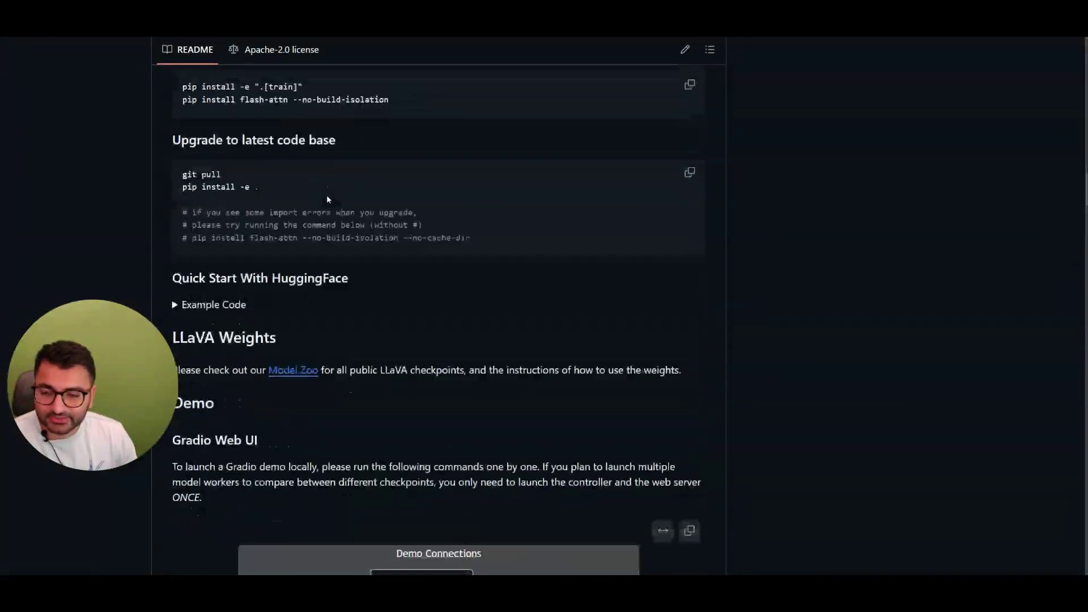
{"action": "scroll", "coordinate": [327, 199], "scroll_direction": "down", "scroll_amount": 15}
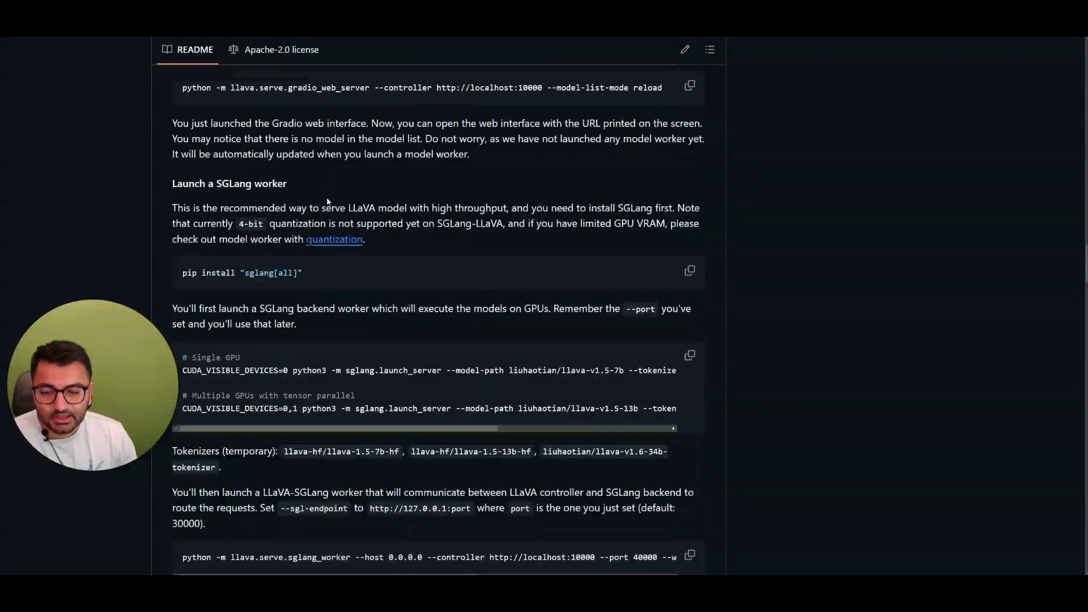